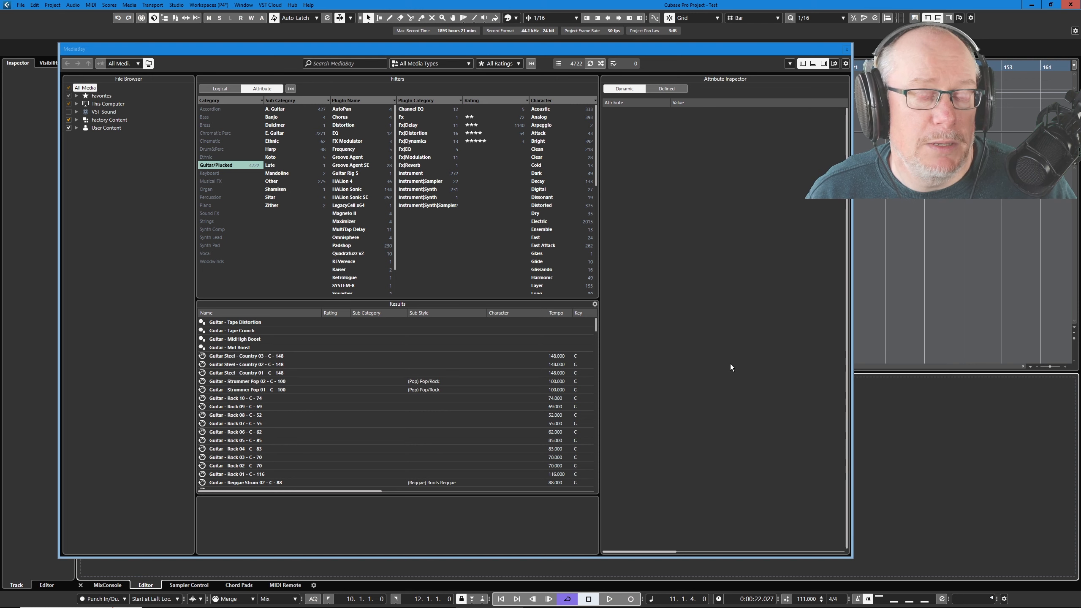
- Switch to File Explorer and examine the mediabay3.db database in the Steinberg MediaBay Server folder
{"action": "key", "text": "alt+Tab"}
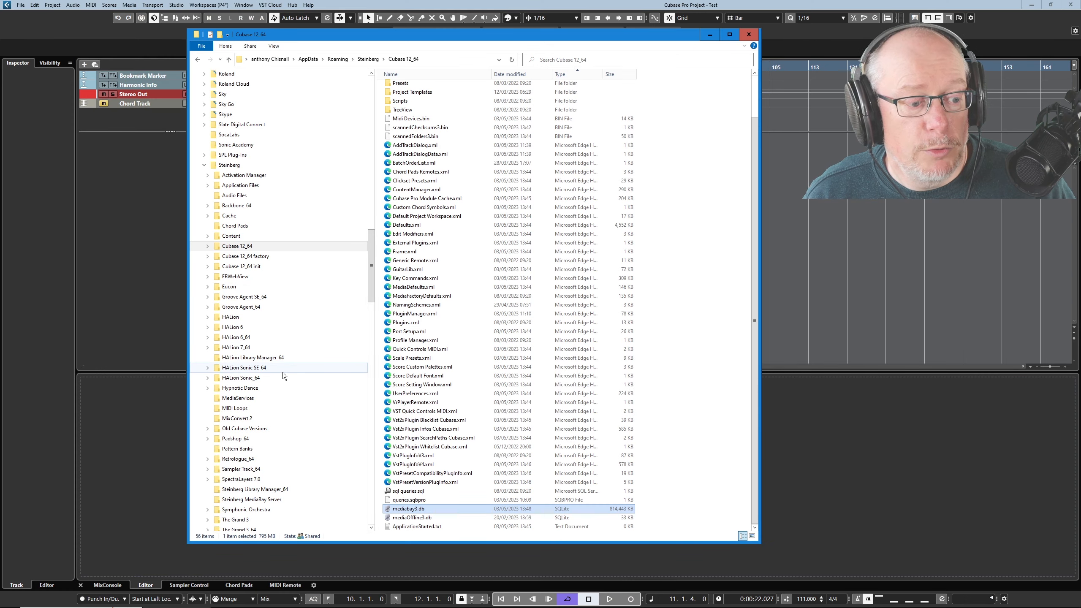
{"action": "left_click", "coordinate": [240, 500]}
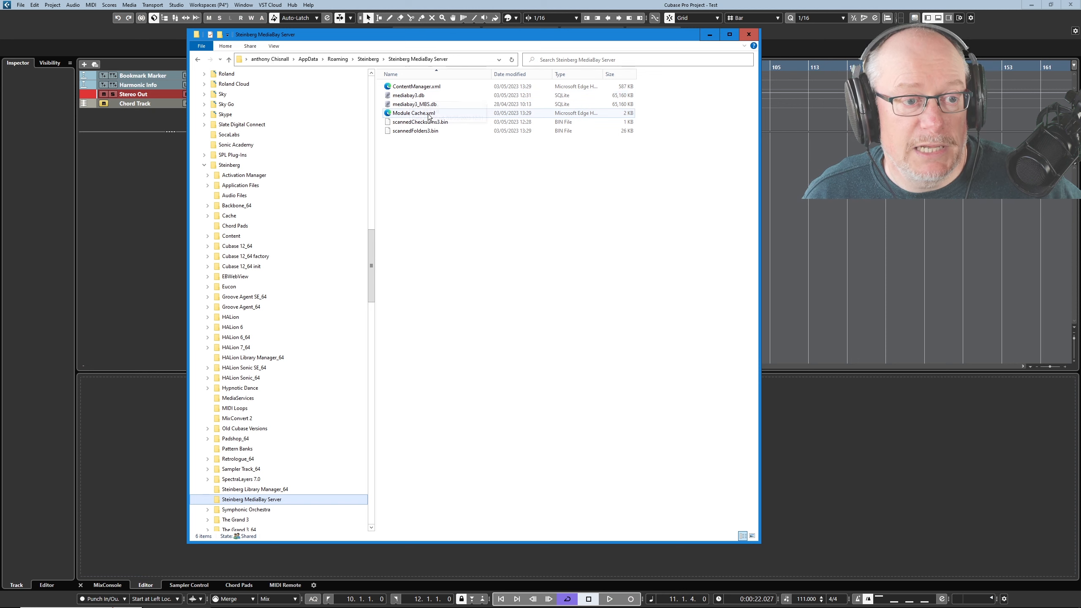
{"action": "left_click", "coordinate": [410, 97]}
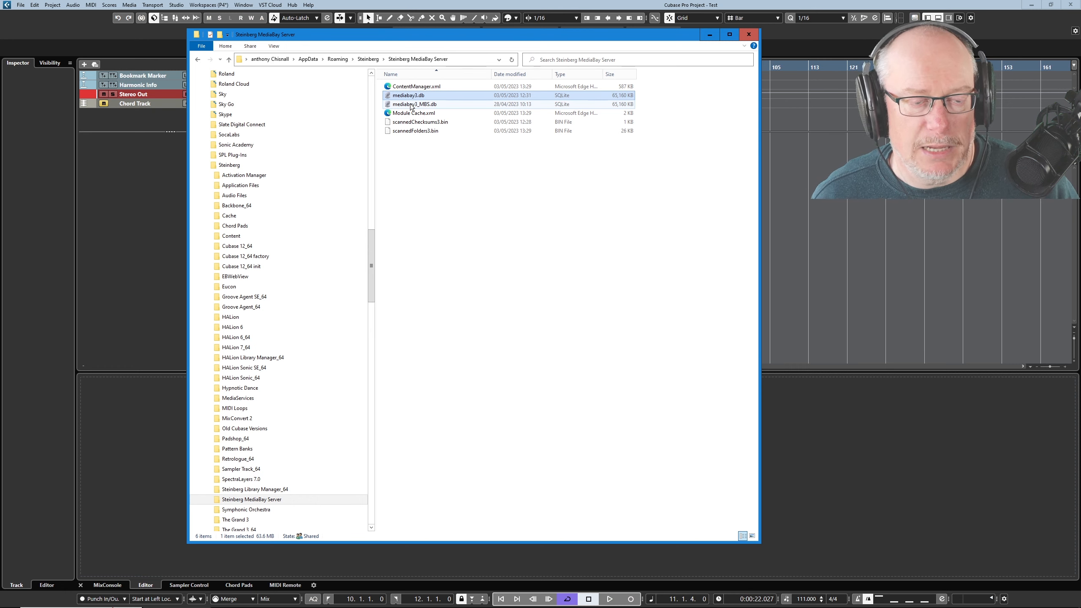
- Open the Cubase 12_64 folder under Steinberg and make a duplicate of mediabay3.db in the same folder
{"action": "left_click", "coordinate": [368, 60]}
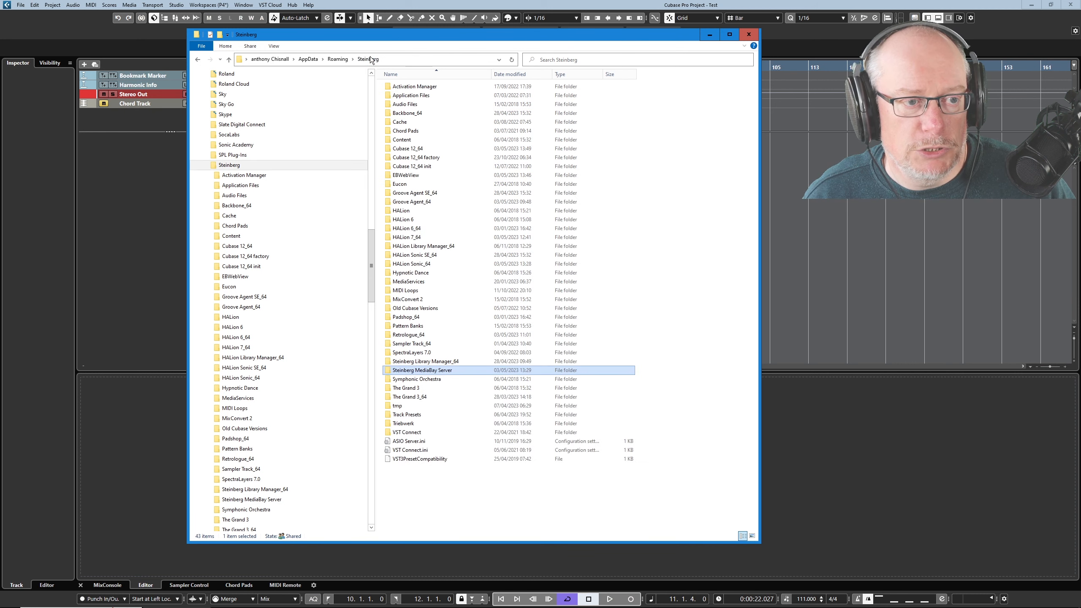
{"action": "double_click", "coordinate": [422, 149]}
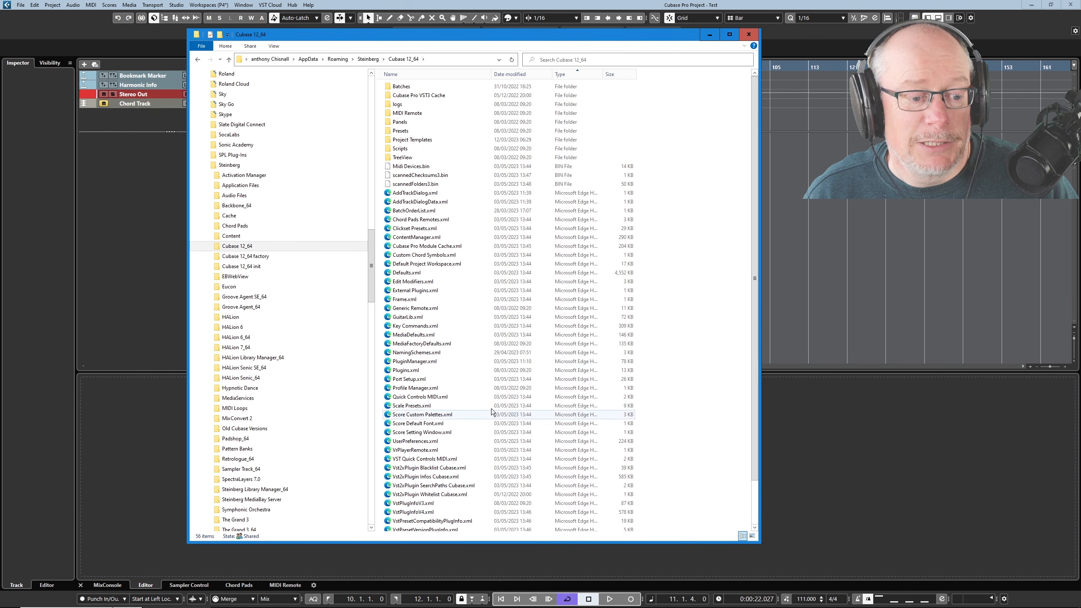
{"action": "scroll", "coordinate": [476, 416], "scroll_direction": "down", "scroll_amount": 2}
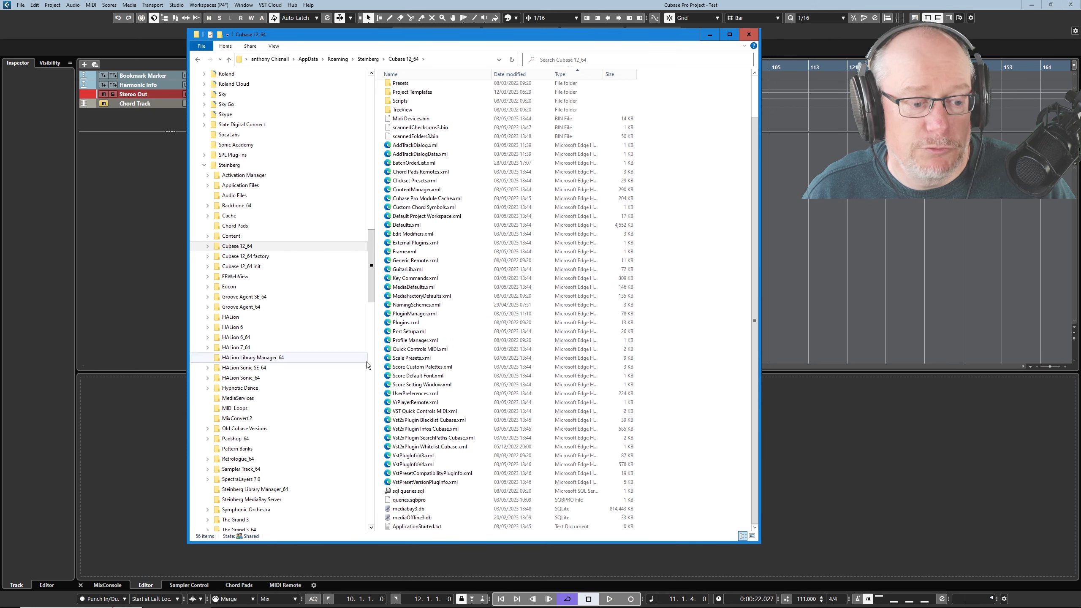
{"action": "right_click", "coordinate": [404, 508]}
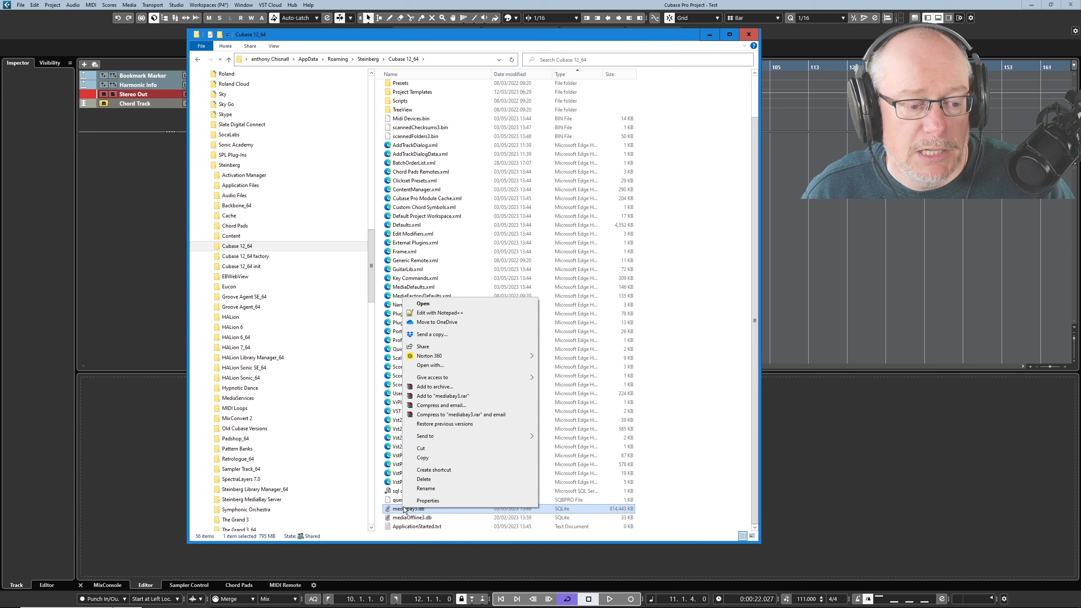
{"action": "left_click", "coordinate": [432, 457]}
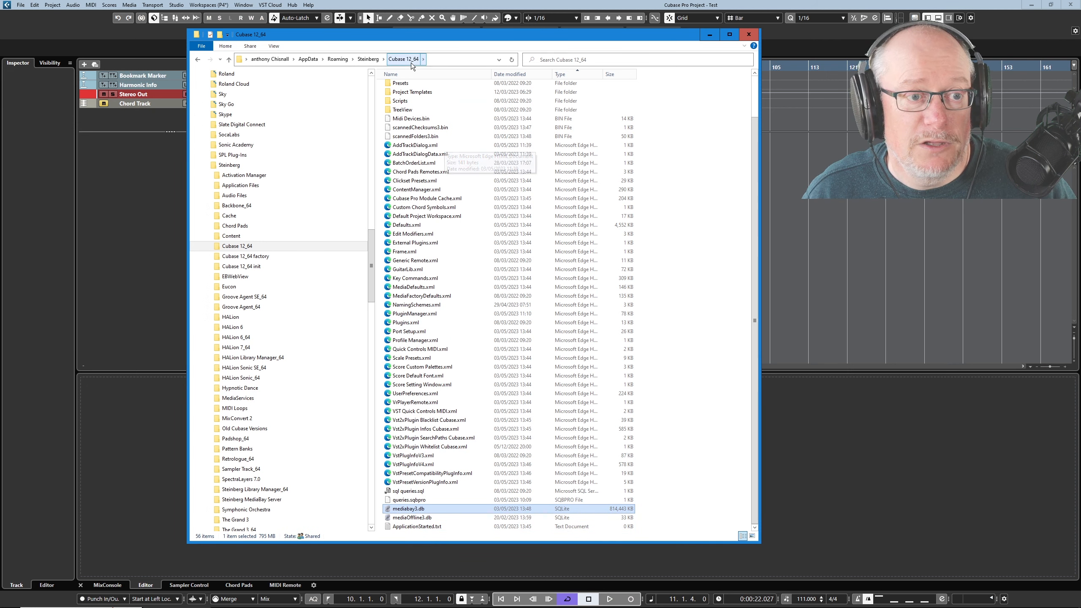
{"action": "right_click", "coordinate": [682, 400]}
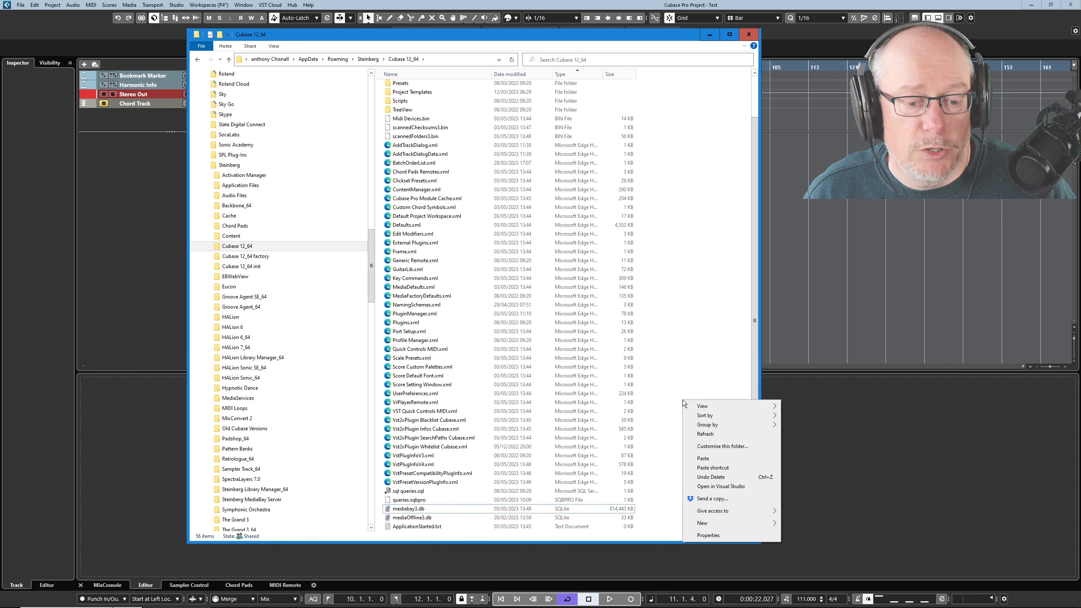
{"action": "left_click", "coordinate": [703, 458]}
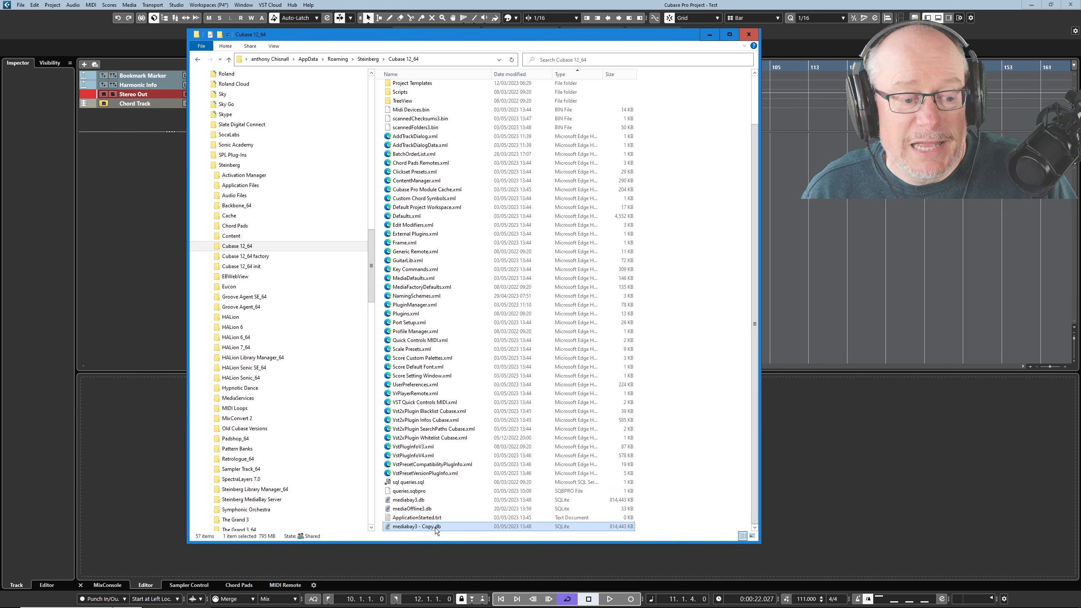
{"action": "right_click", "coordinate": [424, 528]}
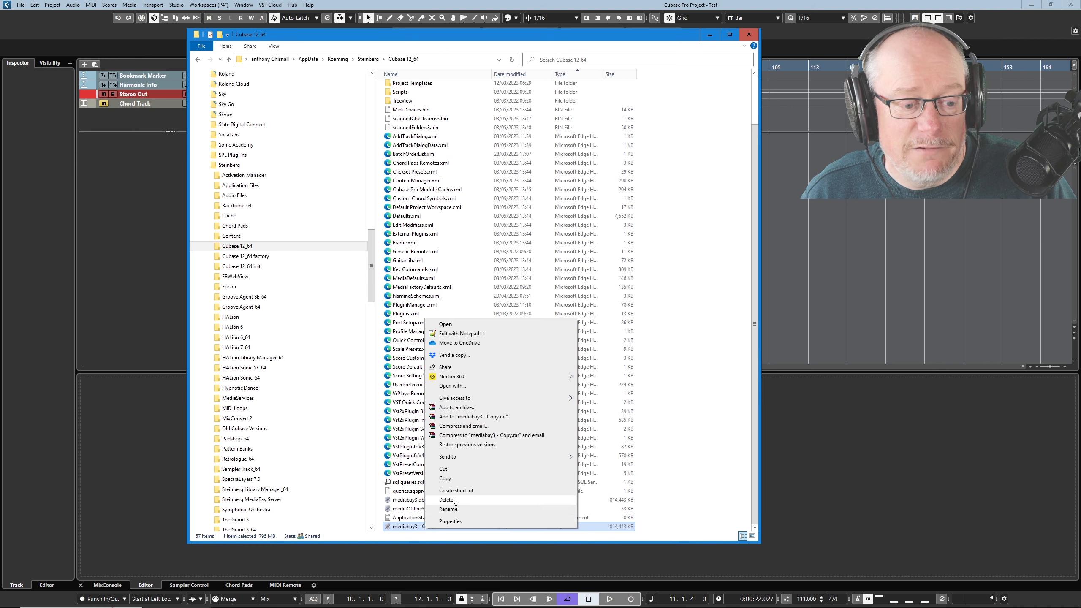
{"action": "left_click", "coordinate": [704, 477]}
{"action": "left_click", "coordinate": [696, 476]}
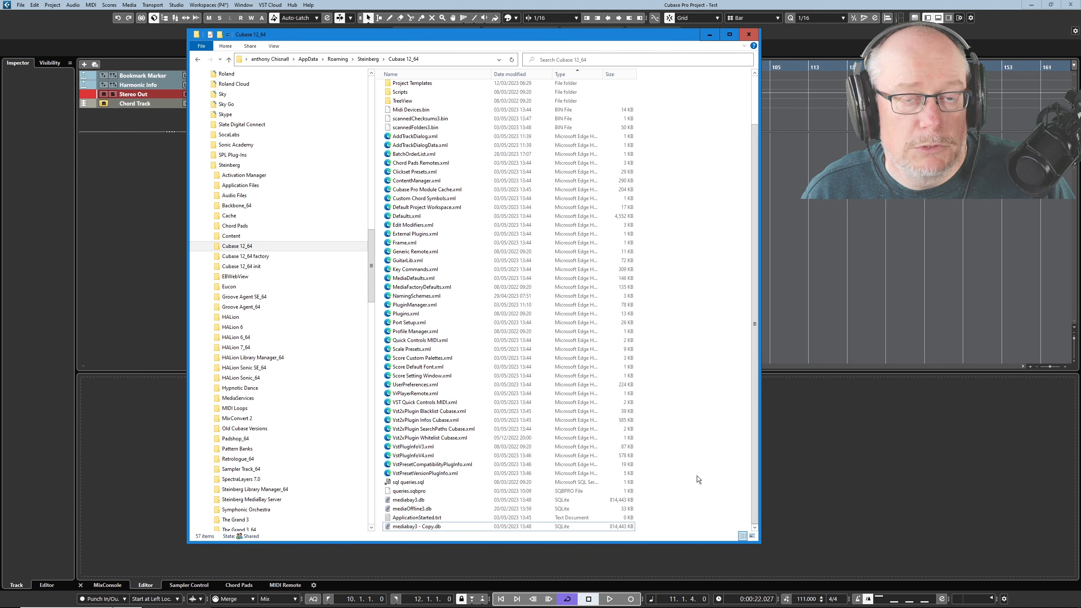
{"action": "left_click", "coordinate": [425, 524]}
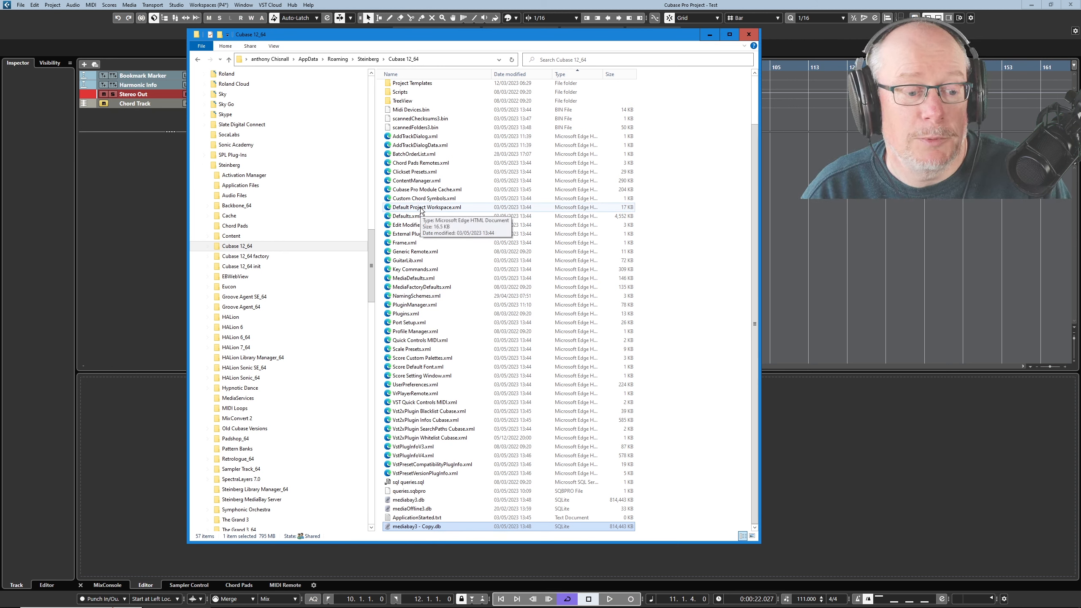
{"action": "left_click", "coordinate": [420, 501]}
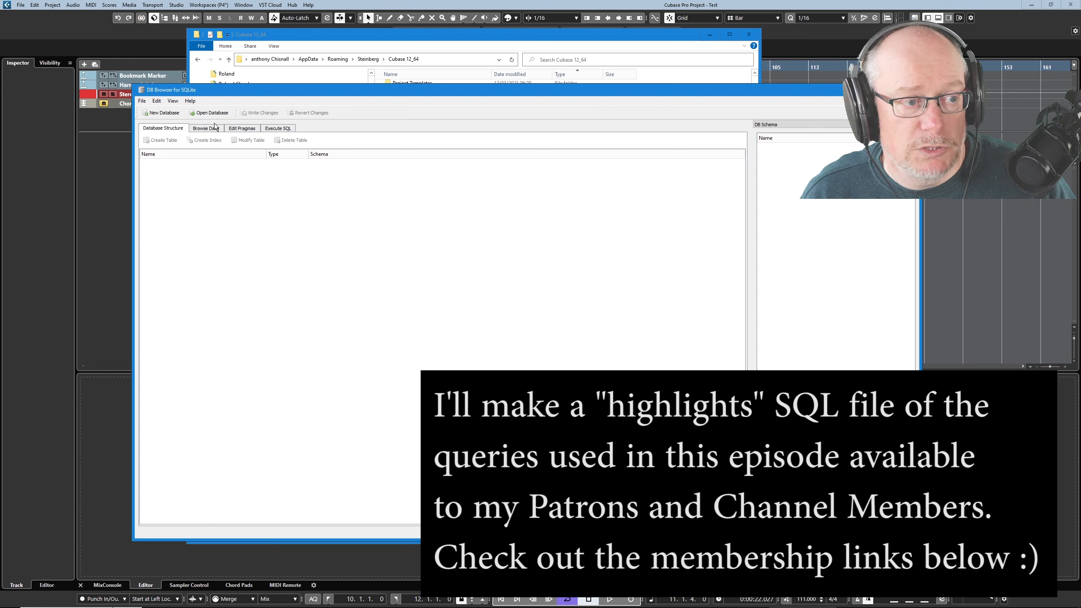
- Open the database file "mediabay3 - Copy.db" from the Steinberg Cubase 12_64 folder in DB Browser for SQLite
{"action": "left_click", "coordinate": [222, 114]}
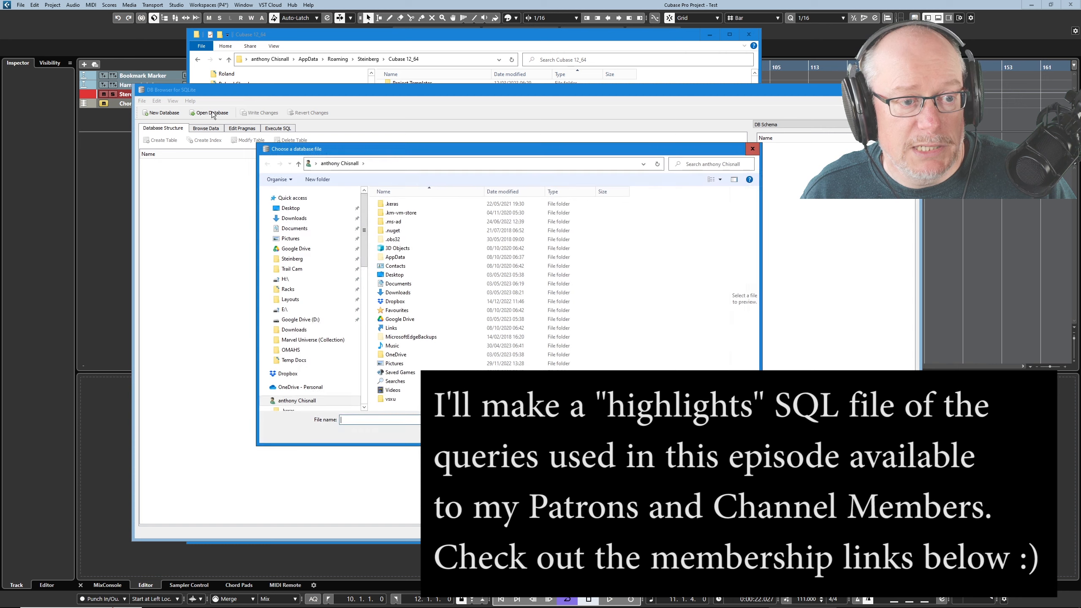
{"action": "left_click", "coordinate": [292, 259]}
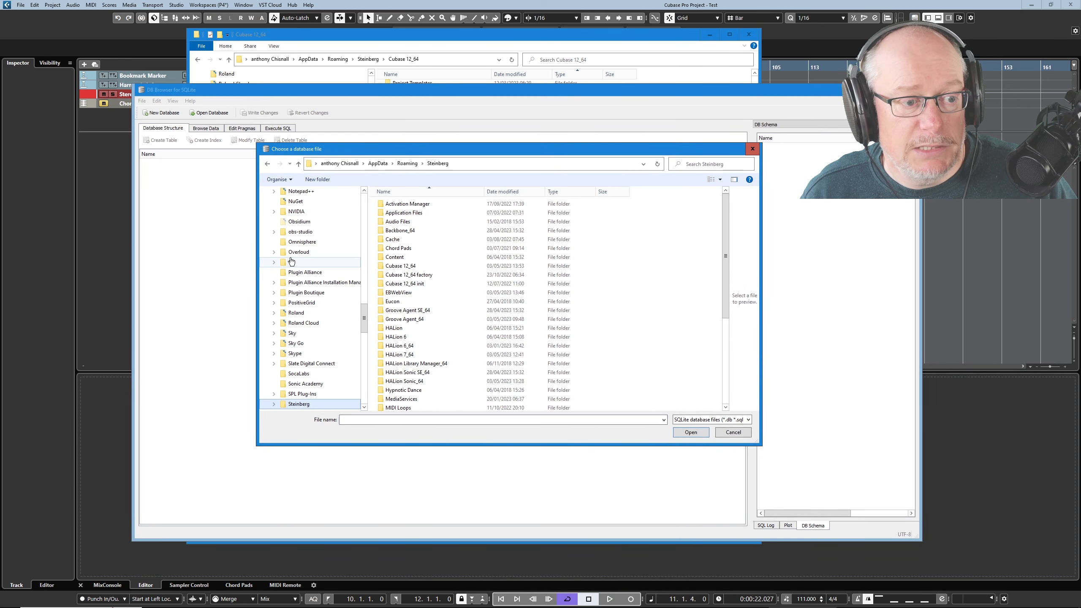
{"action": "double_click", "coordinate": [464, 266]}
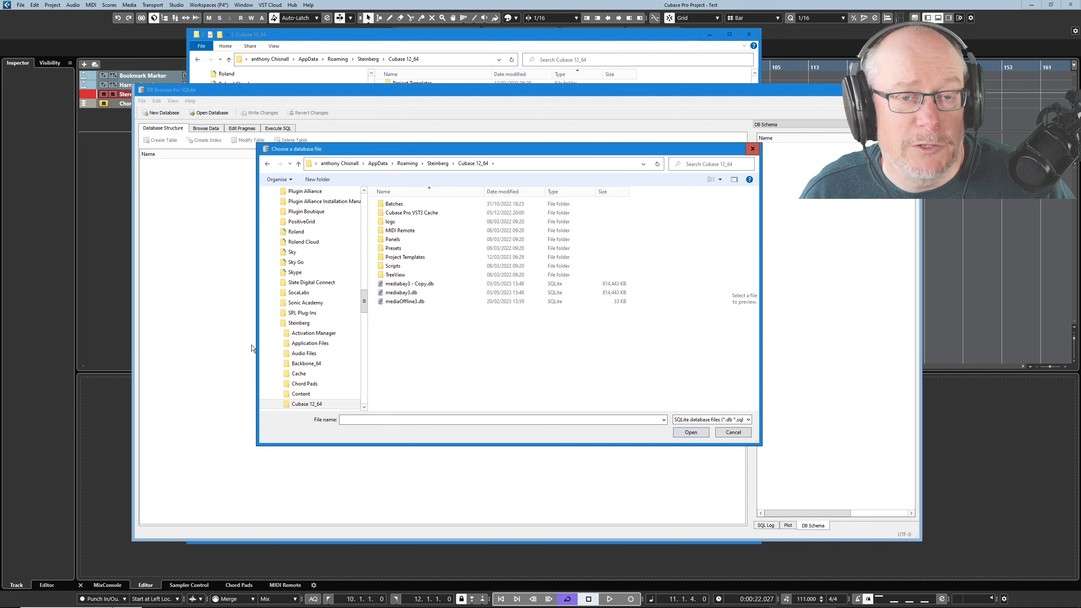
{"action": "double_click", "coordinate": [414, 284]}
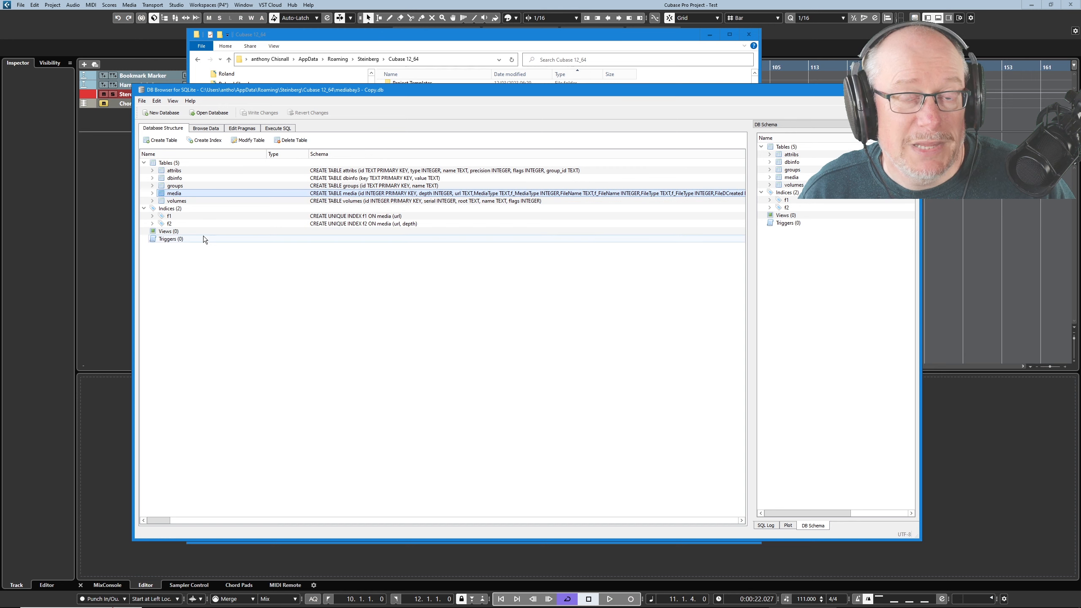
- Run the SQL query "select * from media" on the database copy and look over the returned columns
{"action": "left_click", "coordinate": [281, 129]}
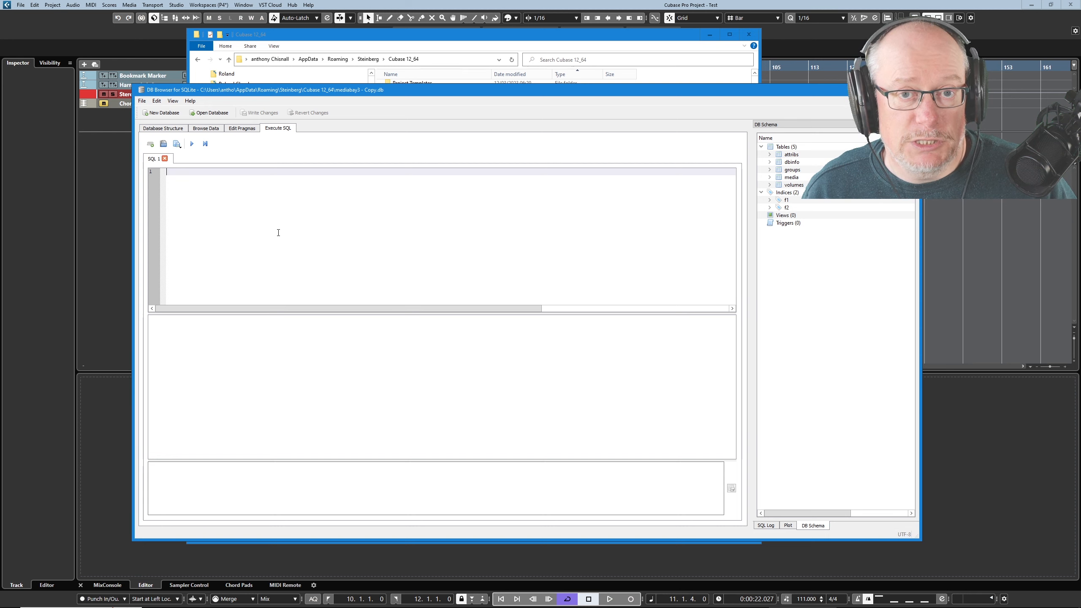
{"action": "type", "text": "select *"}
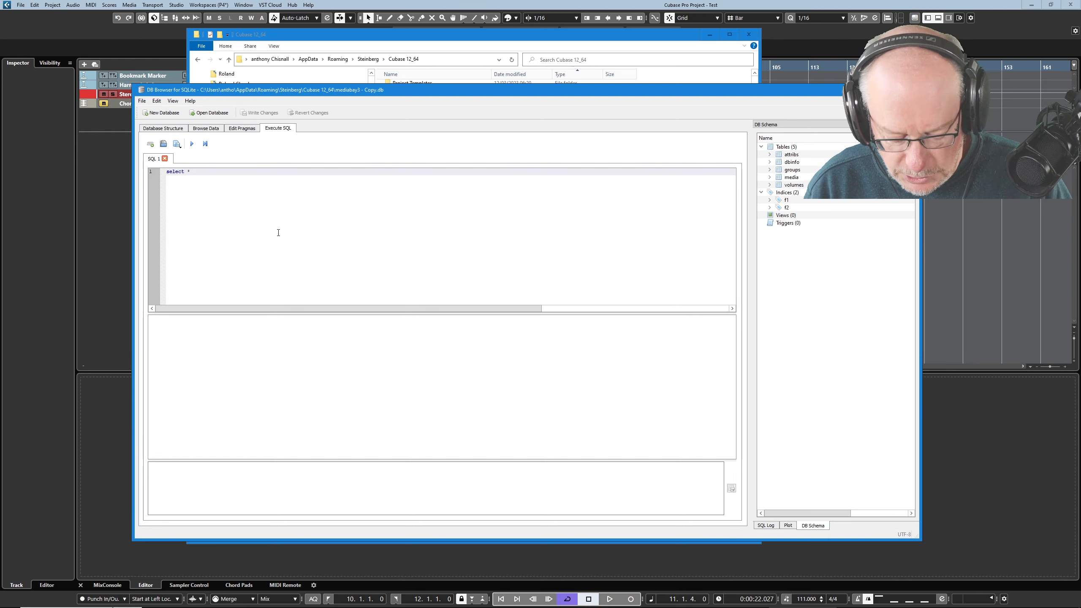
{"action": "type", "text": " from "}
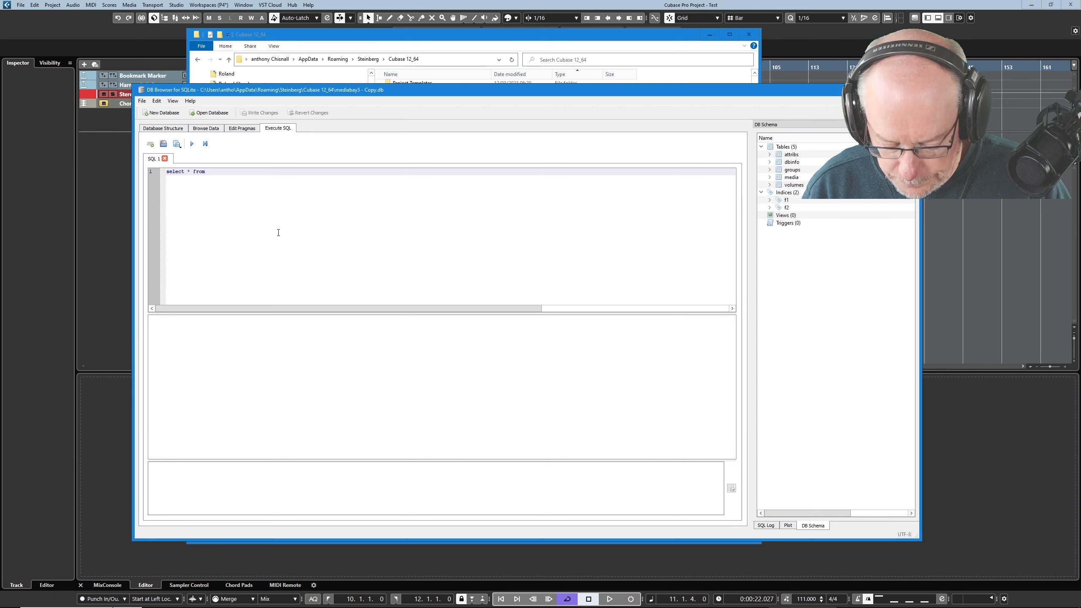
{"action": "type", "text": "media"}
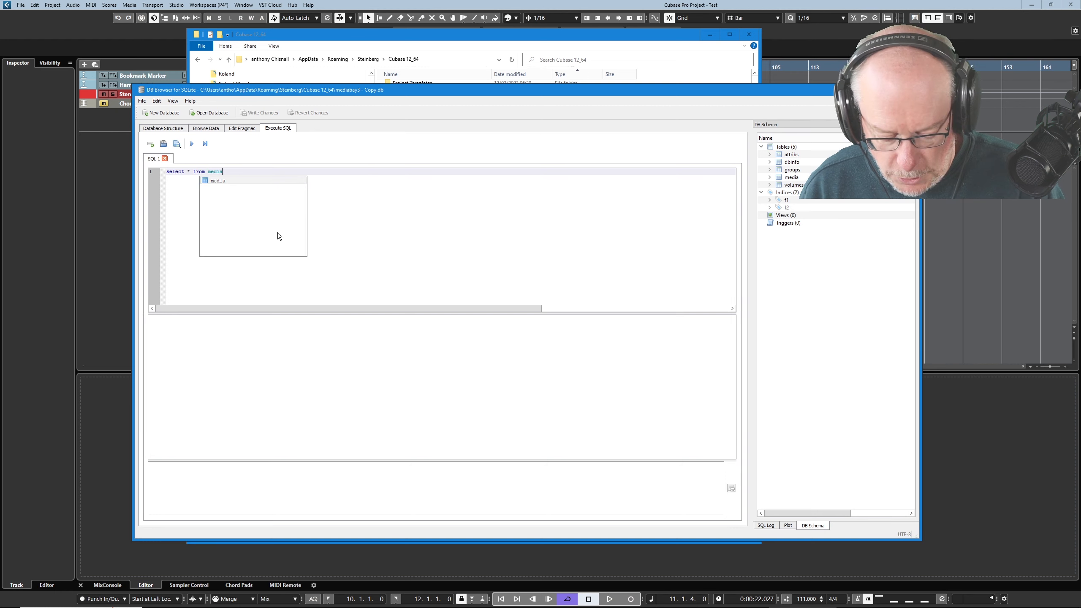
{"action": "left_click", "coordinate": [193, 144]}
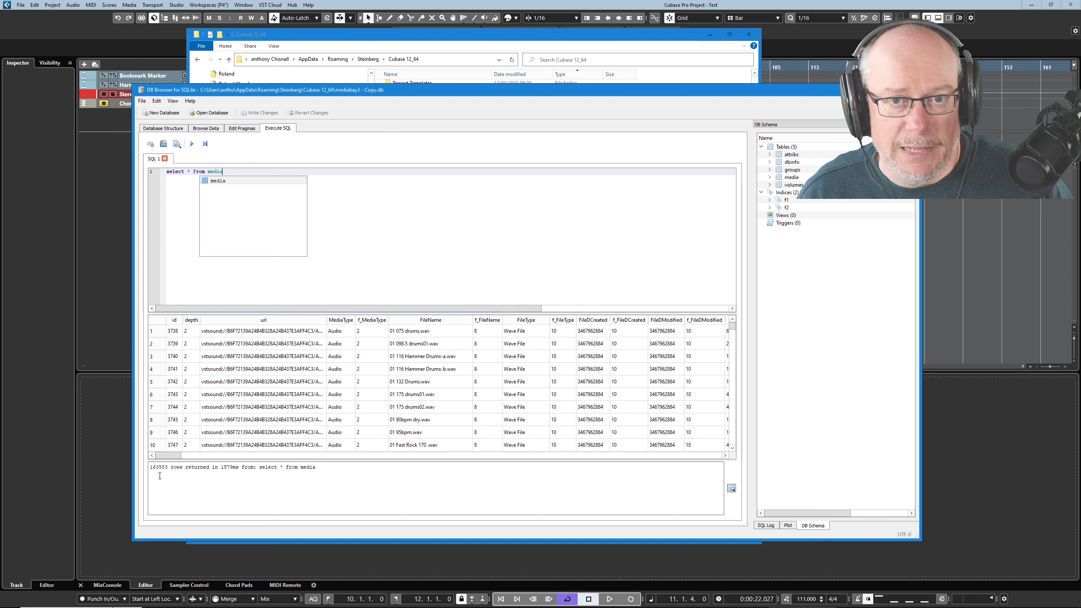
{"action": "key", "text": "Escape"}
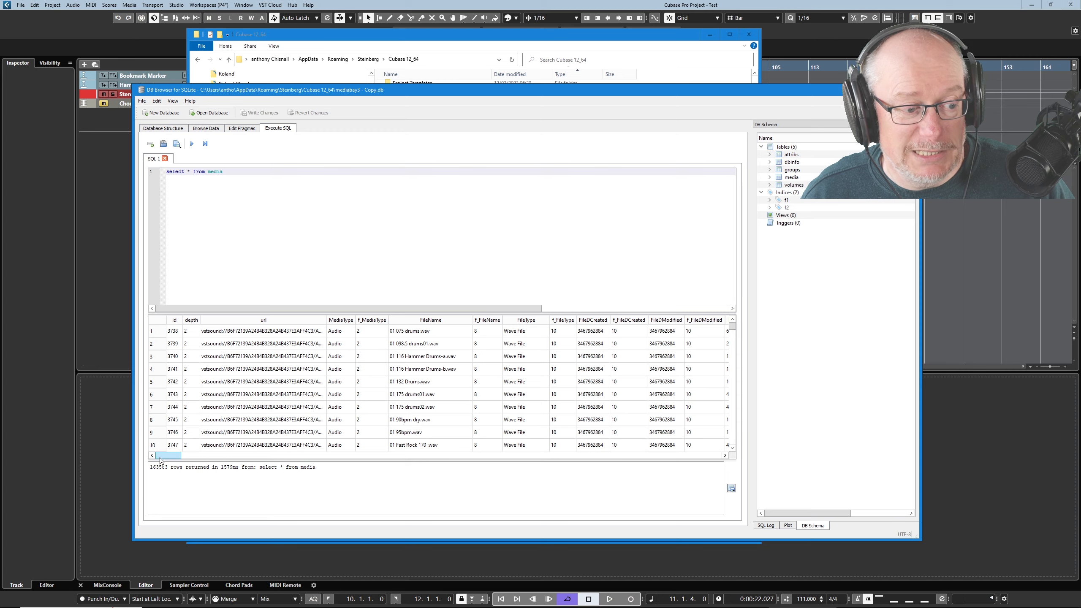
{"action": "mouse_move", "coordinate": [160, 456]}
{"action": "left_mouse_down"}
{"action": "mouse_move", "coordinate": [374, 448]}
{"action": "mouse_move", "coordinate": [703, 458]}
{"action": "mouse_move", "coordinate": [578, 441]}
{"action": "mouse_move", "coordinate": [480, 469]}
{"action": "mouse_move", "coordinate": [379, 476]}
{"action": "mouse_move", "coordinate": [164, 456]}
{"action": "left_mouse_up"}
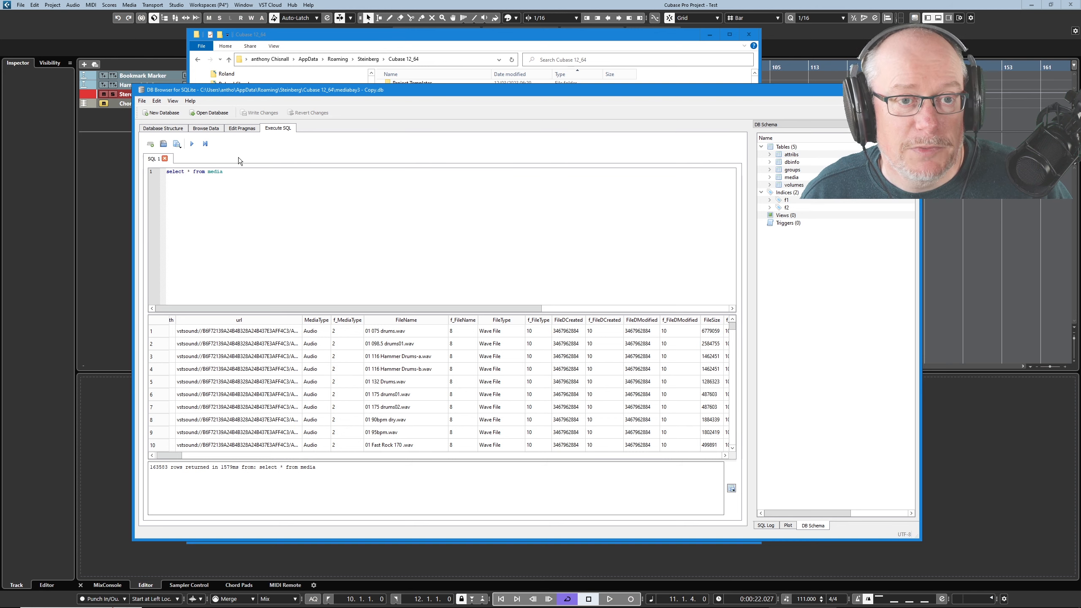
- Switch to the Cubase MediaBay, search for "jumping" and clear the Guitar/Plucked category filter
{"action": "left_click", "coordinate": [445, 4]}
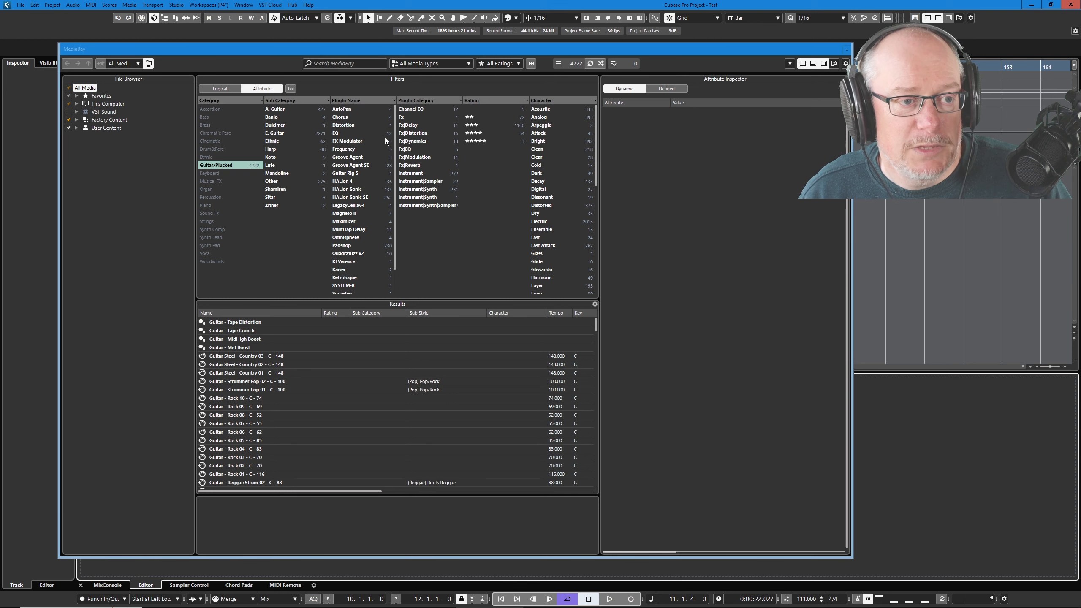
{"action": "left_click", "coordinate": [341, 62]}
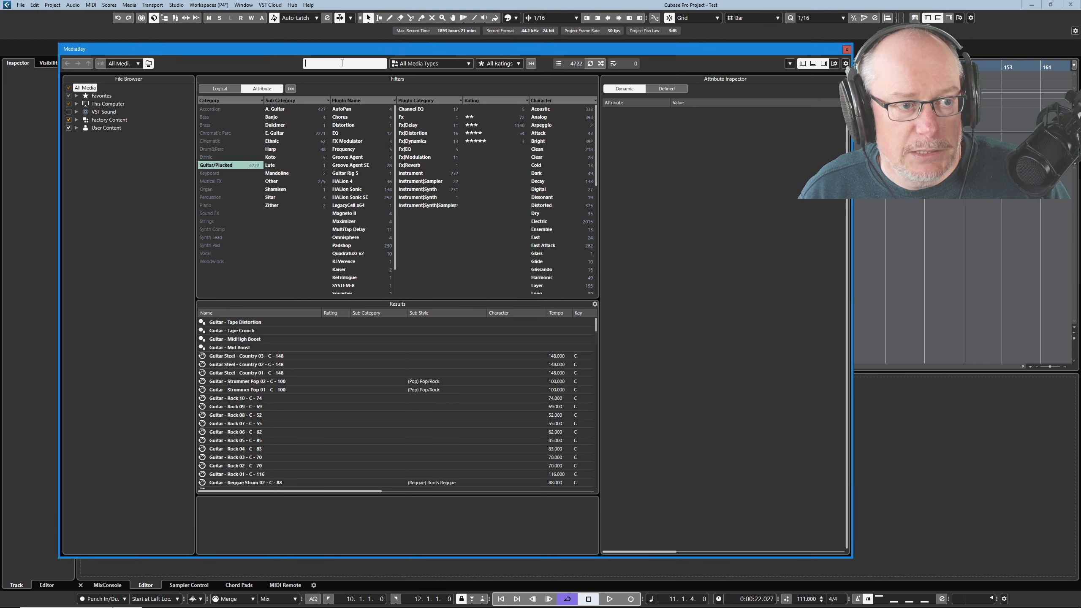
{"action": "type", "text": "jumpi"}
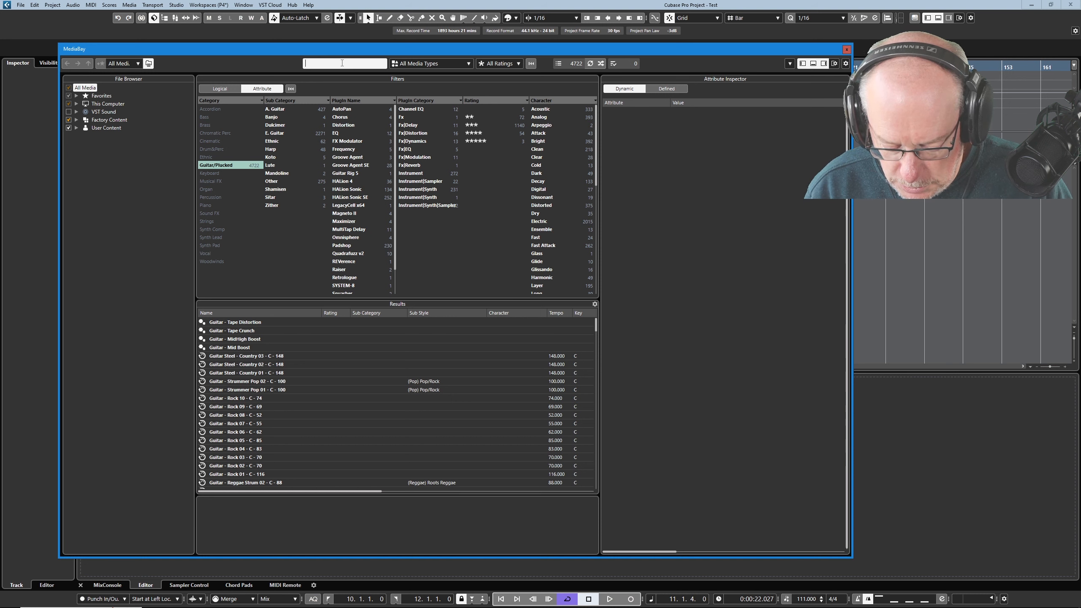
{"action": "type", "text": "ng"}
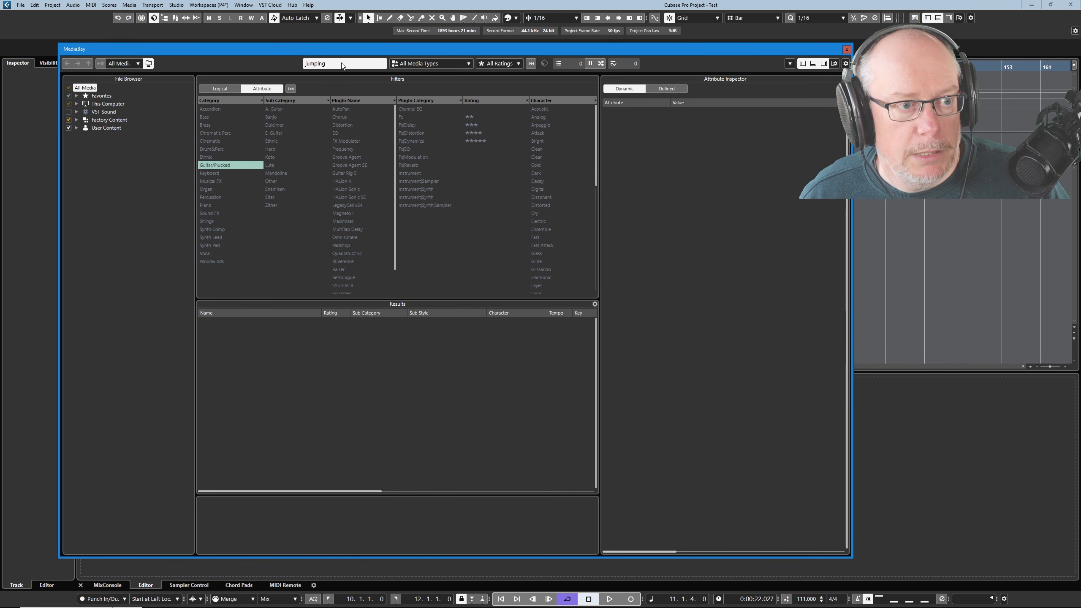
{"action": "left_click", "coordinate": [291, 89]}
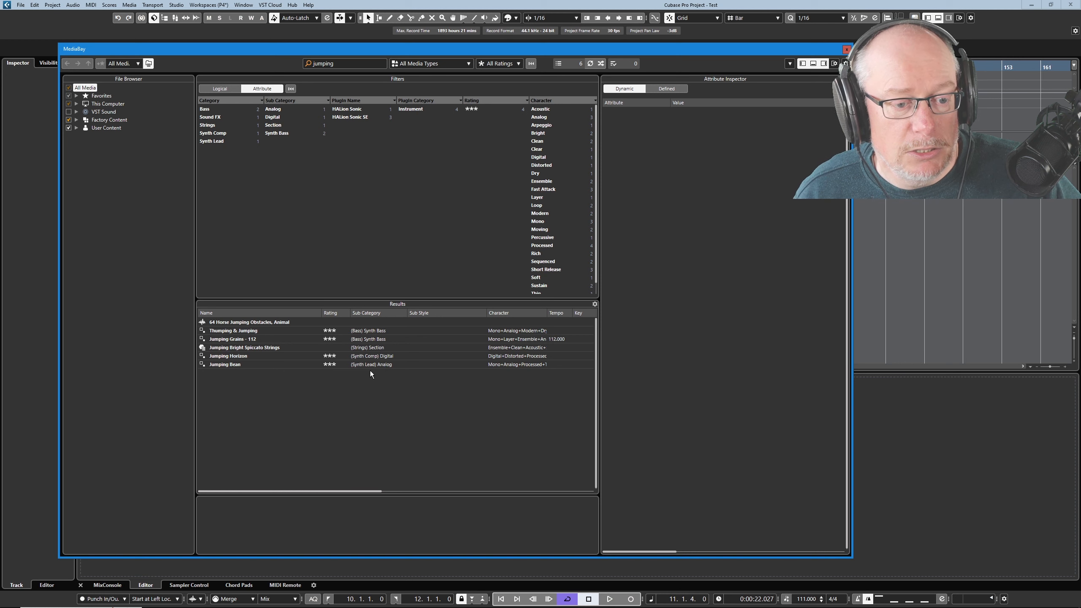
- Select the Jumping Bean preset in the results and examine its attributes and search options
{"action": "right_click", "coordinate": [222, 367]}
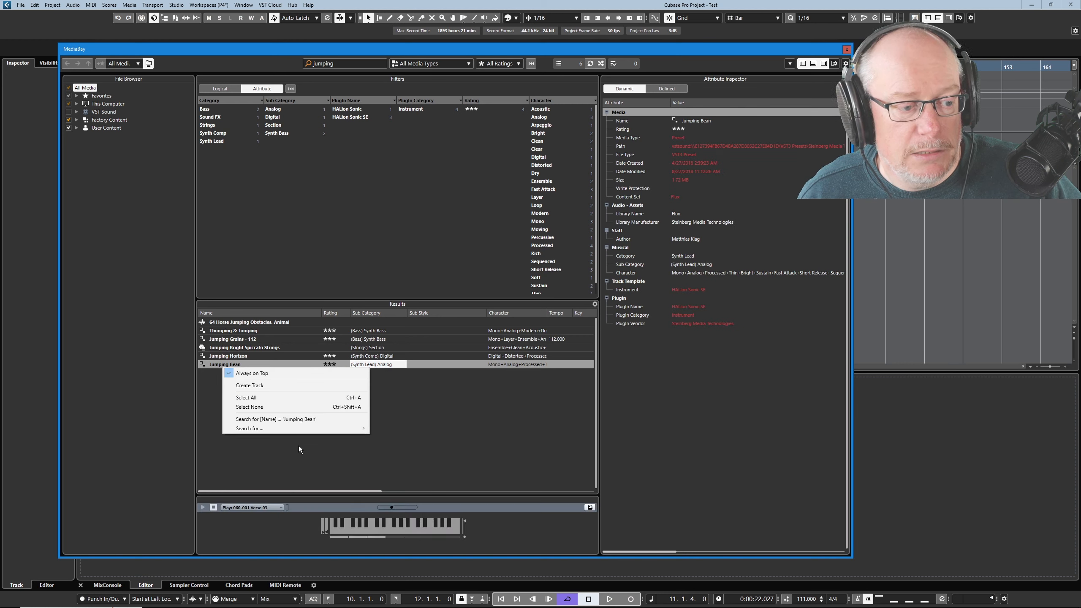
{"action": "mouse_move", "coordinate": [300, 429]}
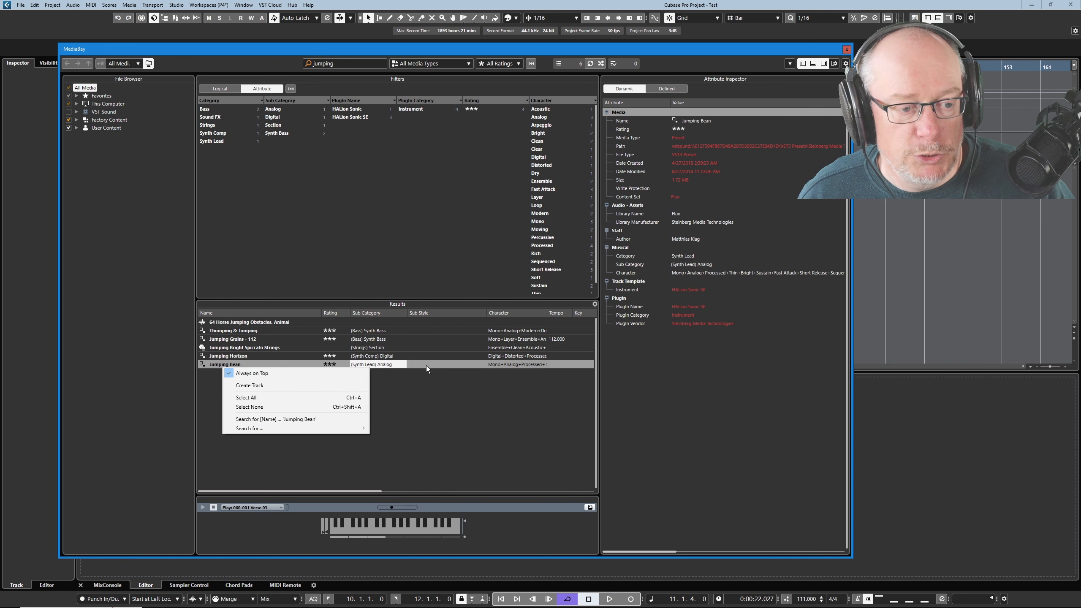
{"action": "left_click", "coordinate": [428, 413]}
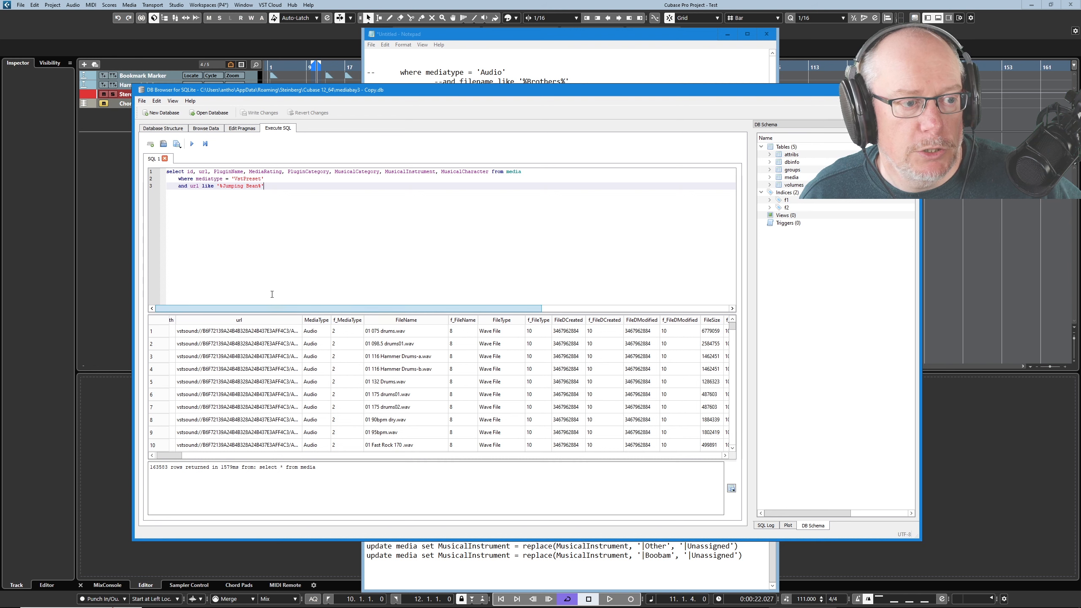
- Review the new query's table and where clause, and examine the full paths in the url column of the existing media results
{"action": "left_click", "coordinate": [515, 172]}
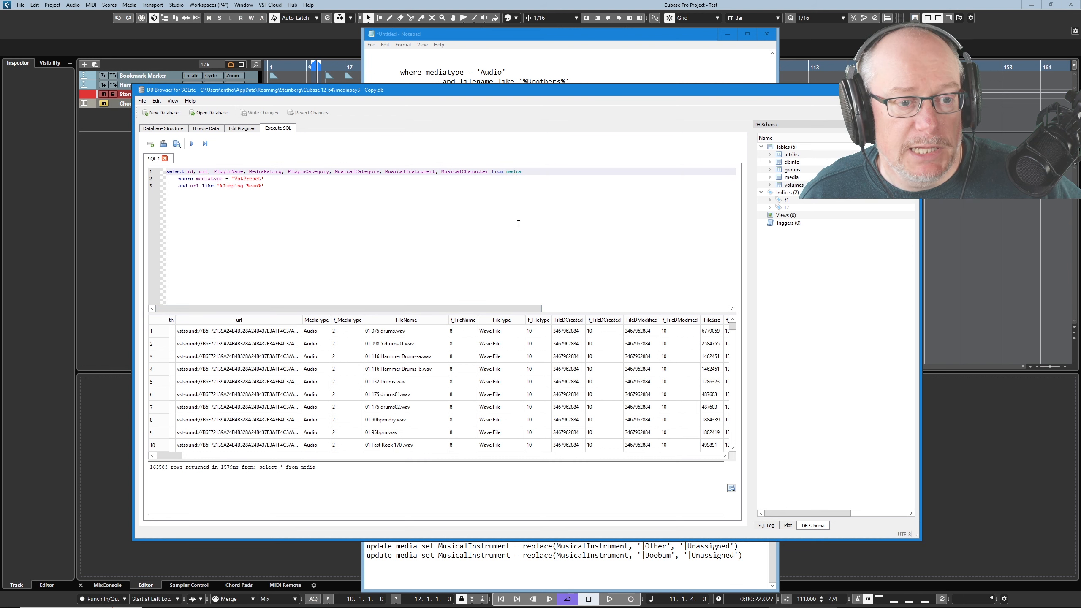
{"action": "double_click", "coordinate": [186, 179]}
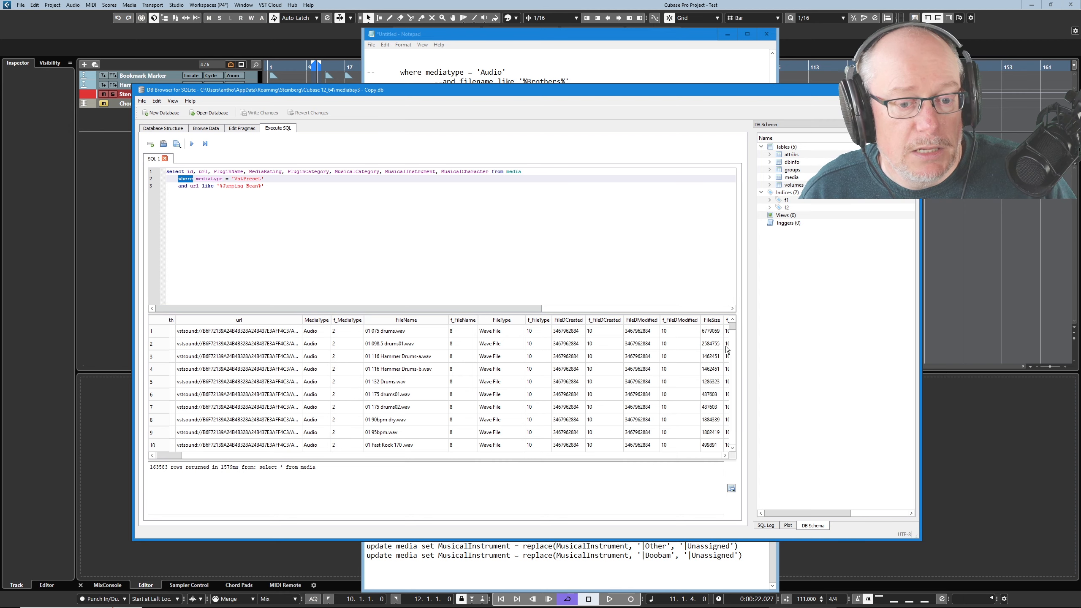
{"action": "left_click_drag", "start_coordinate": [732, 327], "coordinate": [726, 395]}
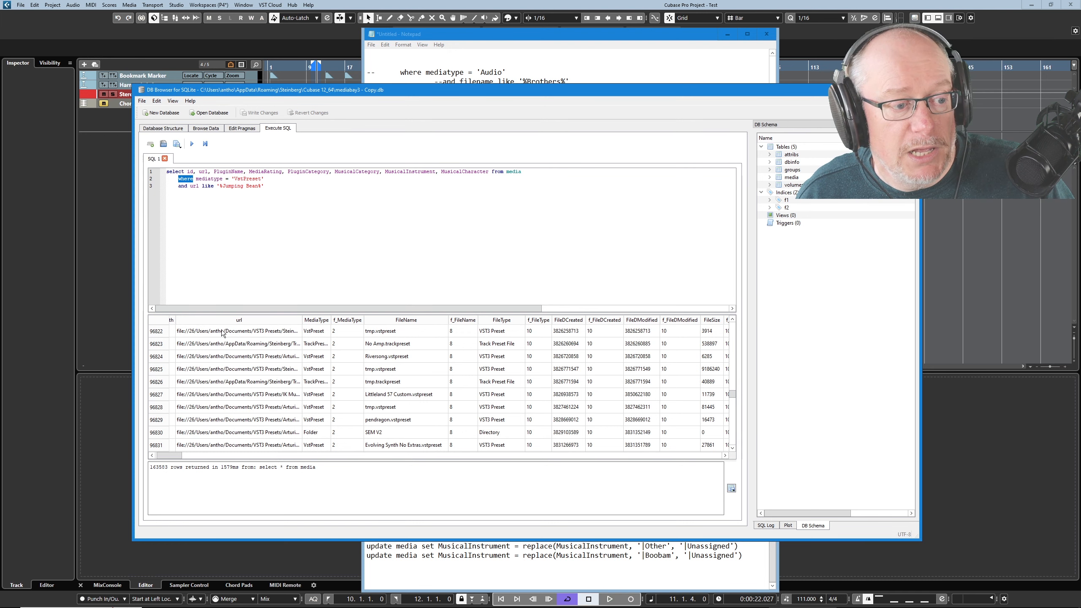
{"action": "left_click_drag", "start_coordinate": [302, 320], "coordinate": [451, 333]}
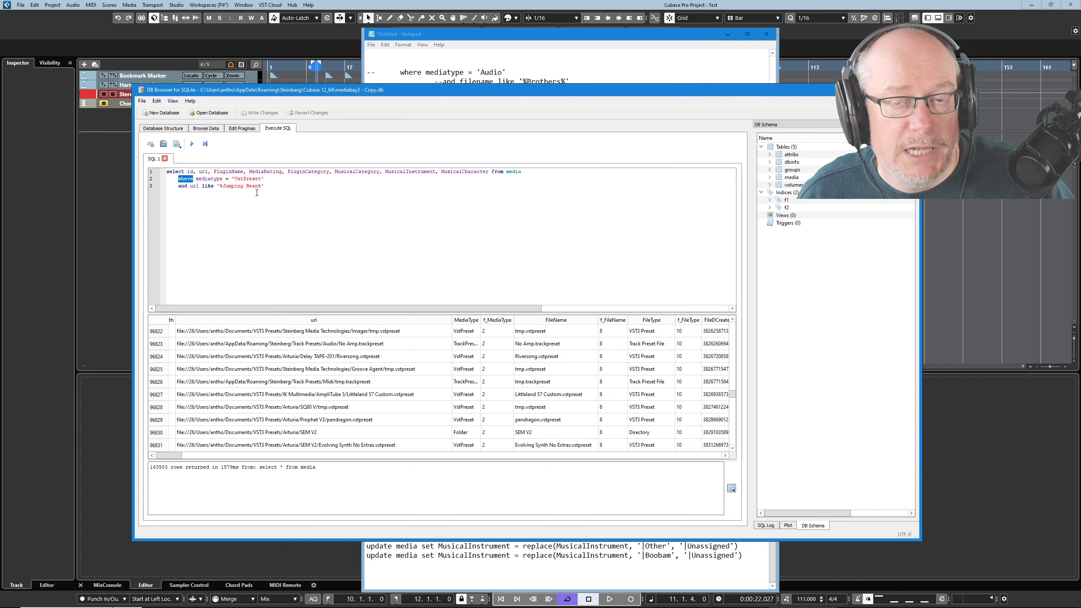
- Run the select query for VstPreset entries whose url is like '%Jumping Bean%' and widen the url column to read the full path
{"action": "double_click", "coordinate": [208, 186]}
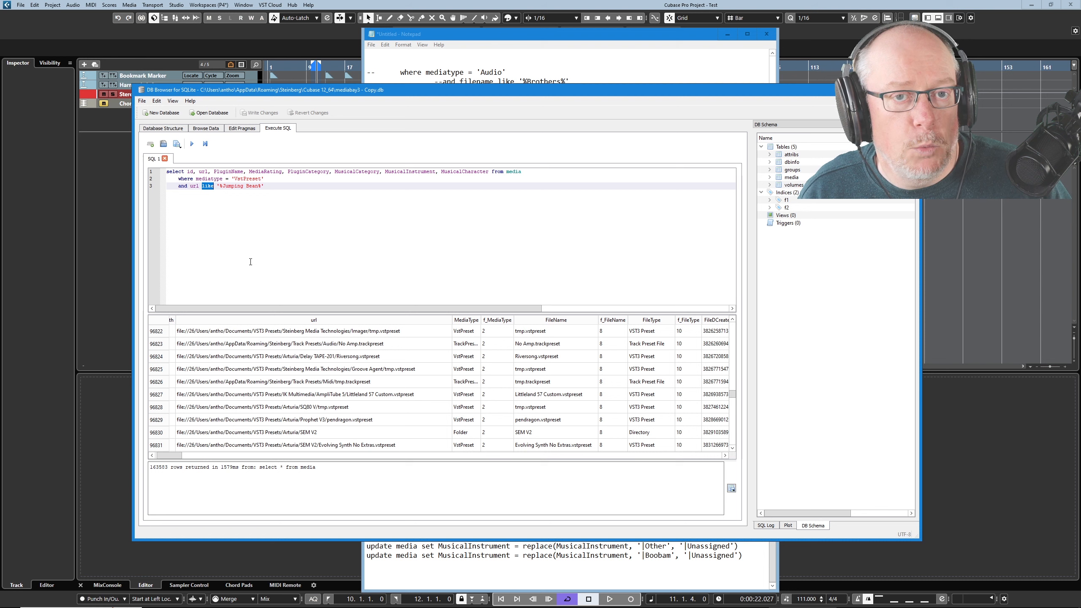
{"action": "left_click", "coordinate": [224, 186]}
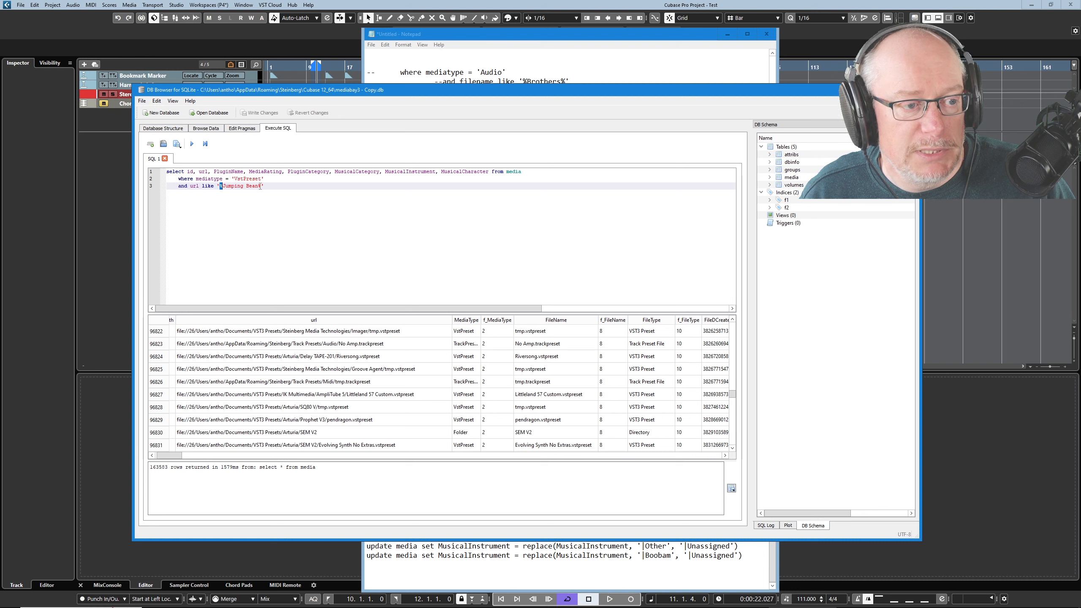
{"action": "left_click_drag", "start_coordinate": [257, 186], "coordinate": [261, 186]}
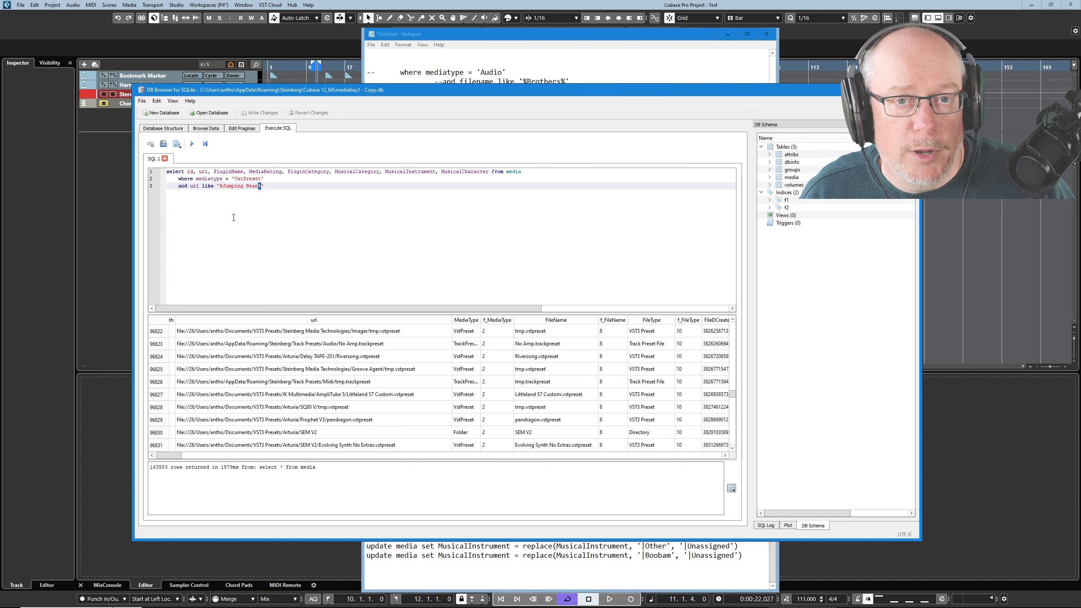
{"action": "key", "text": "End"}
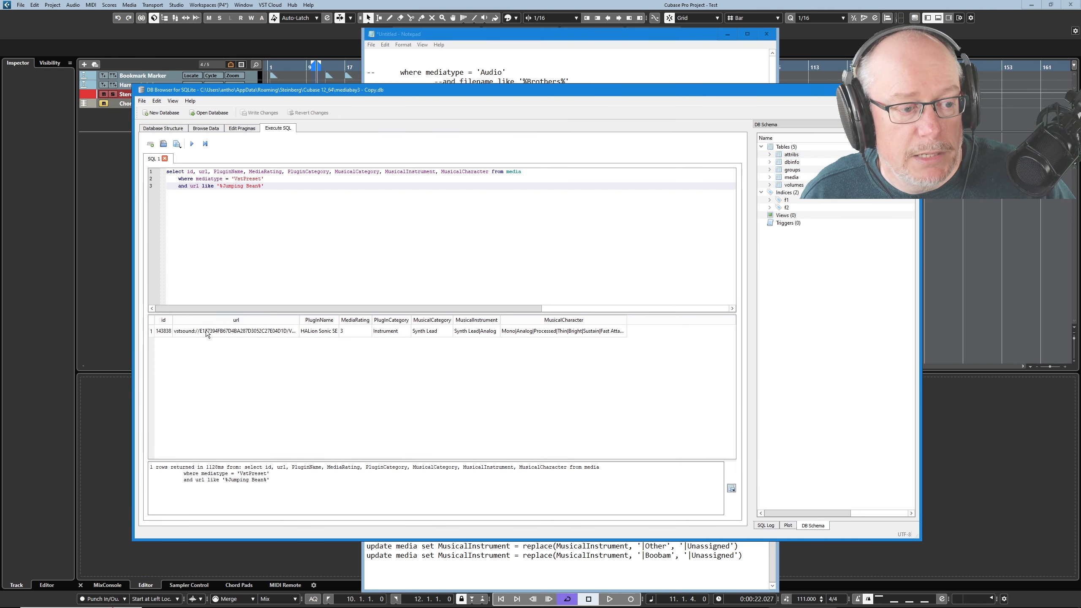
{"action": "left_click_drag", "start_coordinate": [301, 320], "coordinate": [519, 333]}
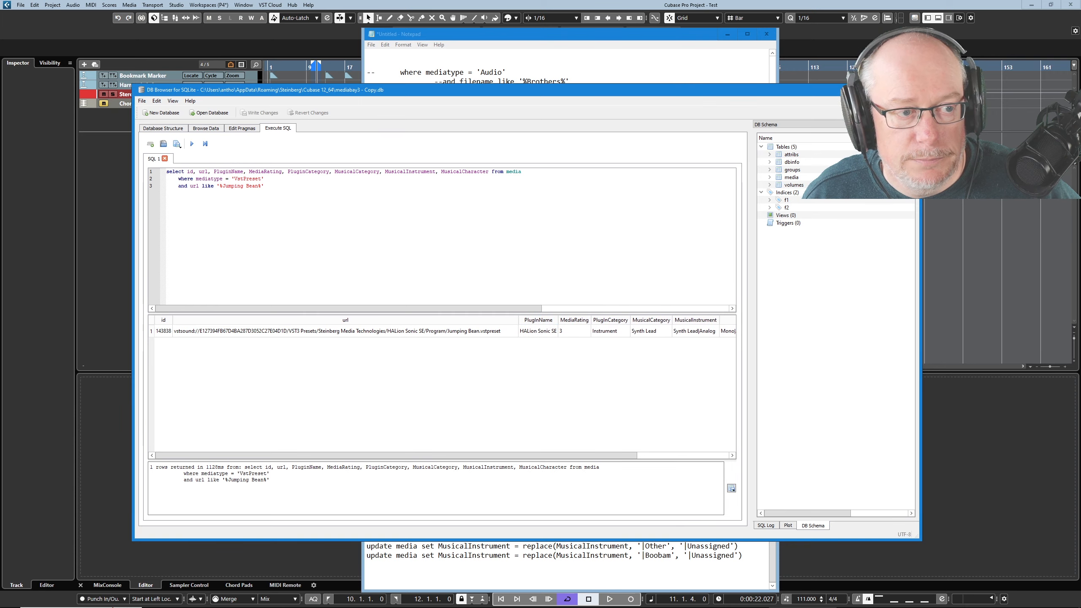
- Switch to the Cubase MediaBay and examine Jumping Bean's attributes in the Edit Character dialog, leaving it without changes
{"action": "left_click", "coordinate": [890, 90]}
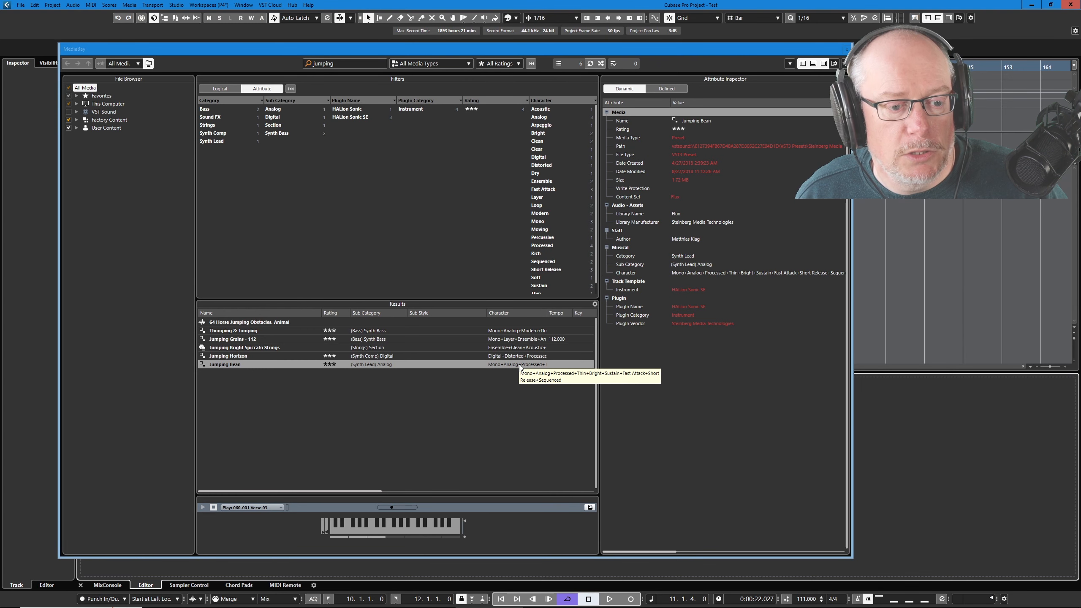
{"action": "double_click", "coordinate": [519, 365]}
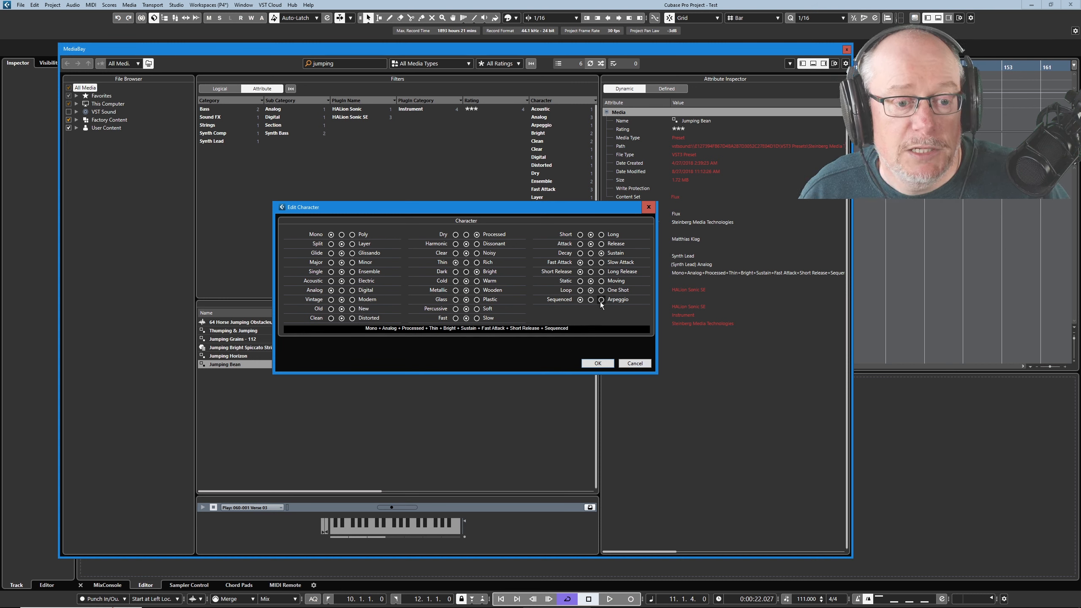
{"action": "left_click", "coordinate": [635, 361]}
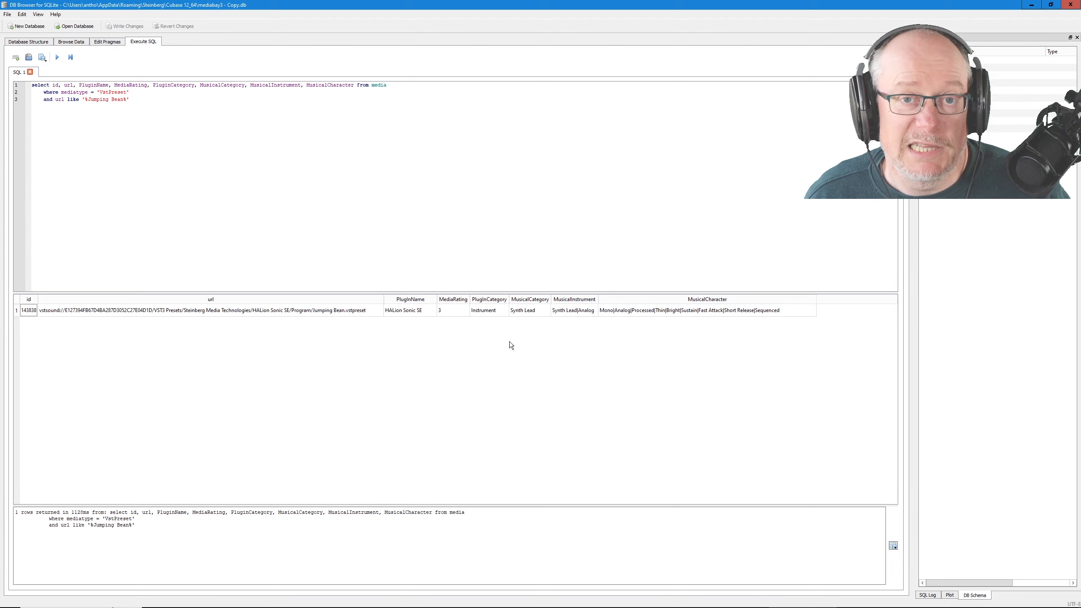
- Add an update statement below the select setting MediaRating = 4 for the VstPreset with url like '%Jumping Bean%', and run only that statement
{"action": "left_click", "coordinate": [191, 109]}
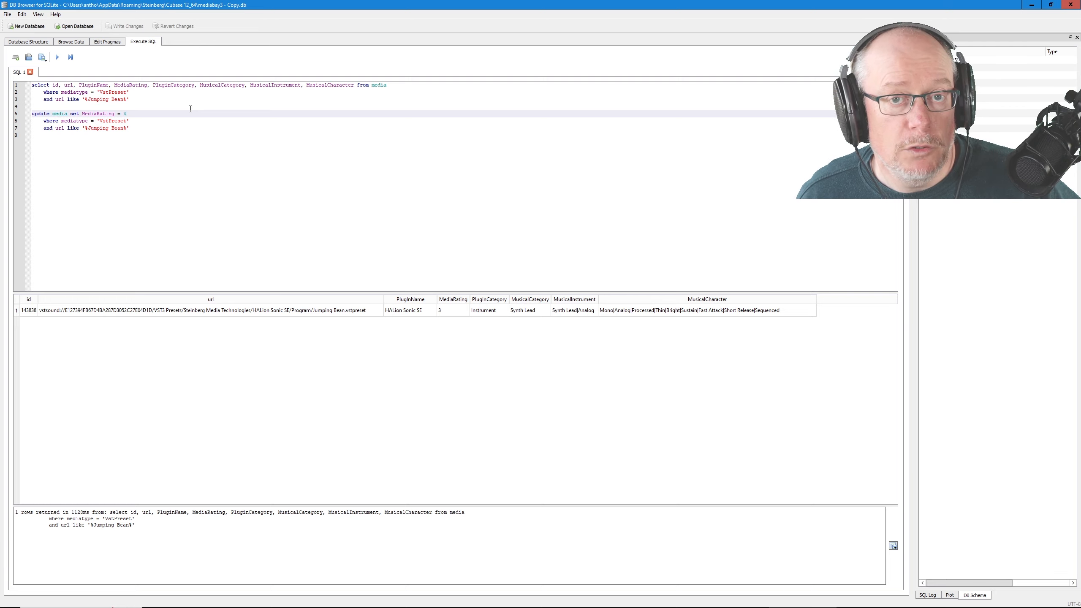
{"action": "key", "text": "Down"}
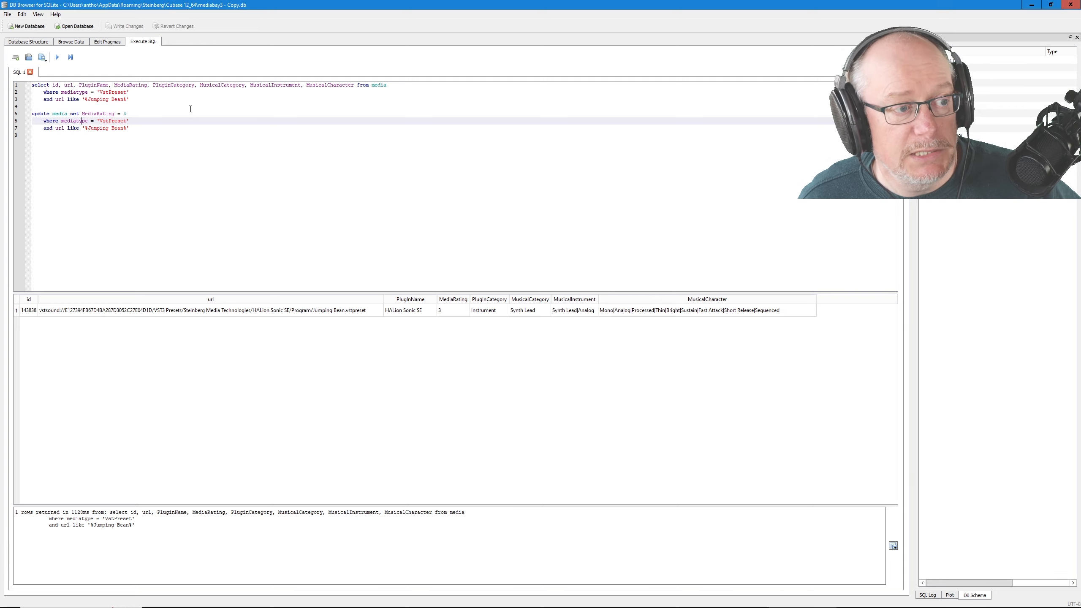
{"action": "key", "text": "Down"}
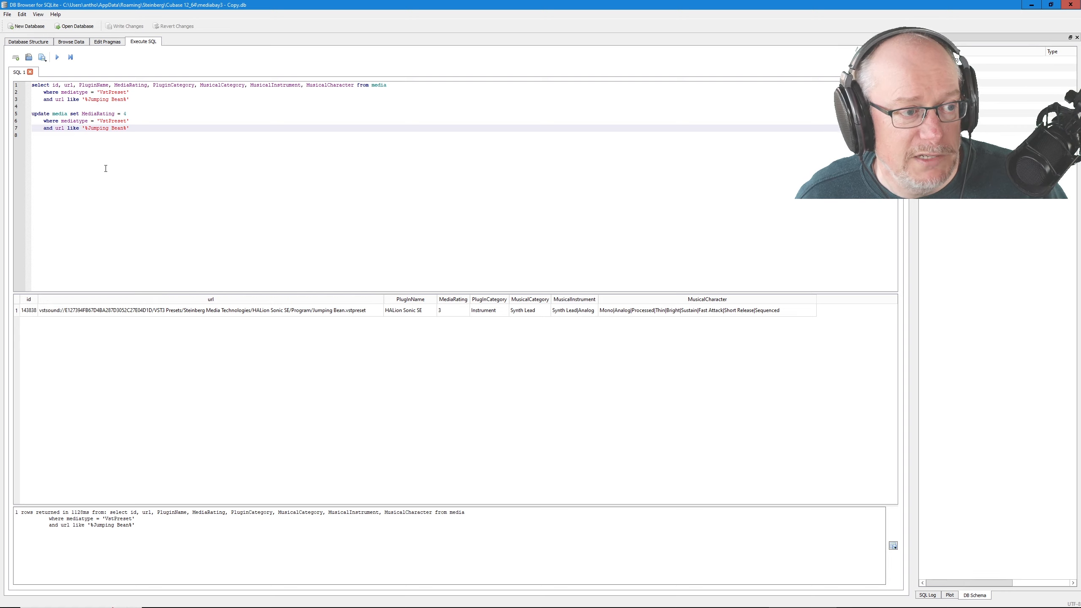
{"action": "left_click", "coordinate": [169, 121]}
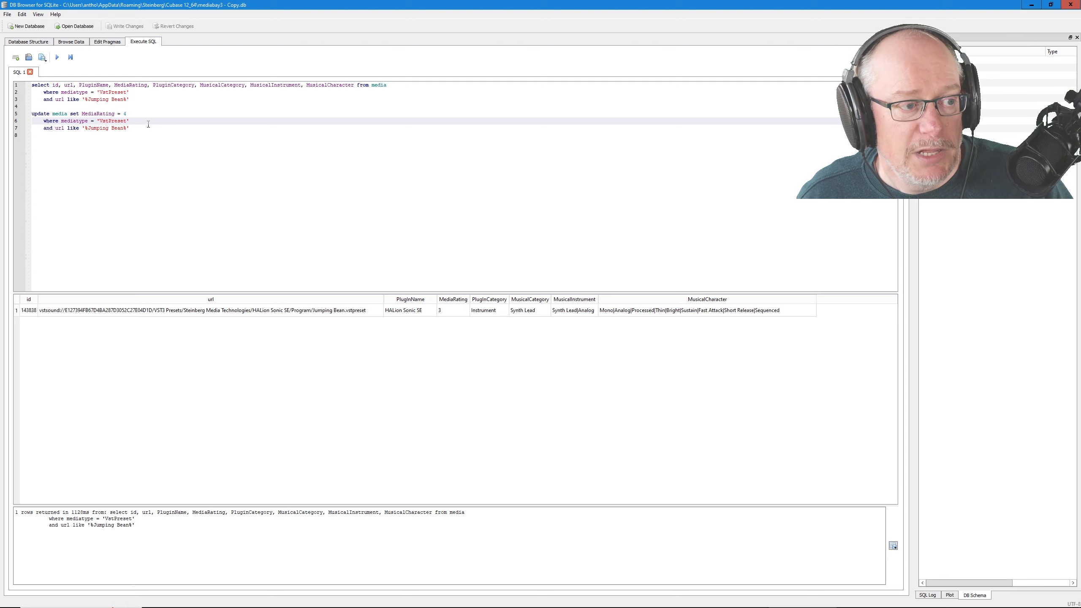
{"action": "left_click_drag", "start_coordinate": [130, 128], "coordinate": [8, 116]}
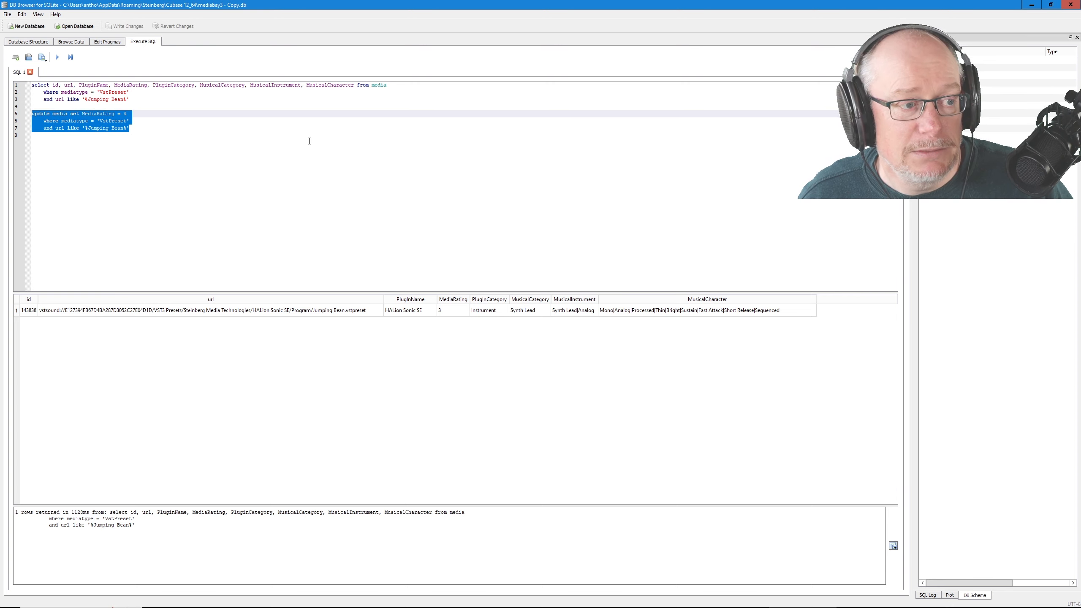
{"action": "left_click", "coordinate": [59, 59]}
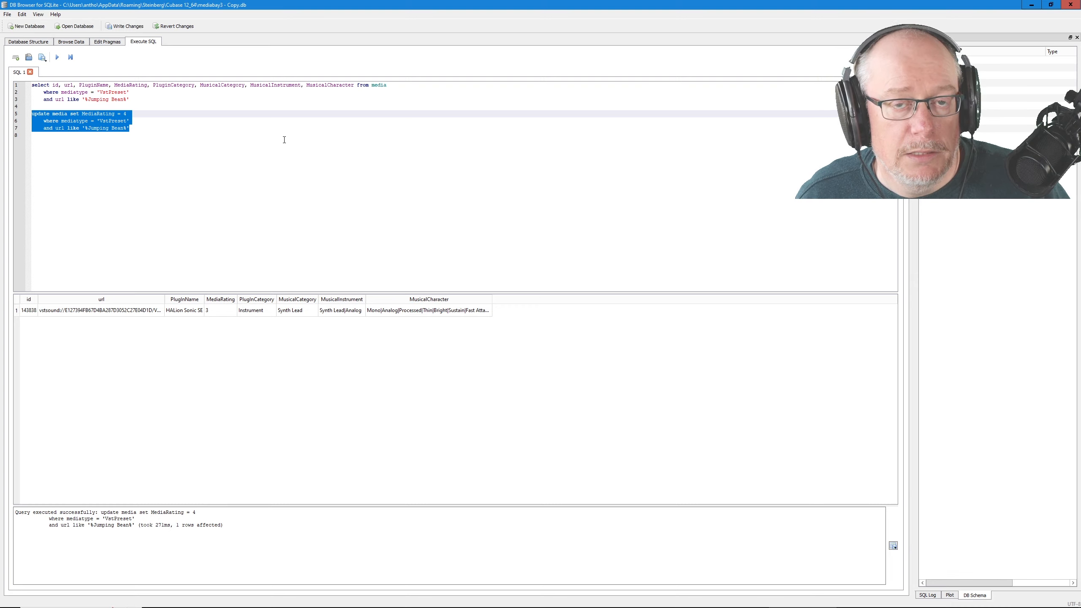
- Close the database browser, saving the changes to "mediabay3 - Copy.db", and quit Cubase
{"action": "left_click", "coordinate": [1071, 6]}
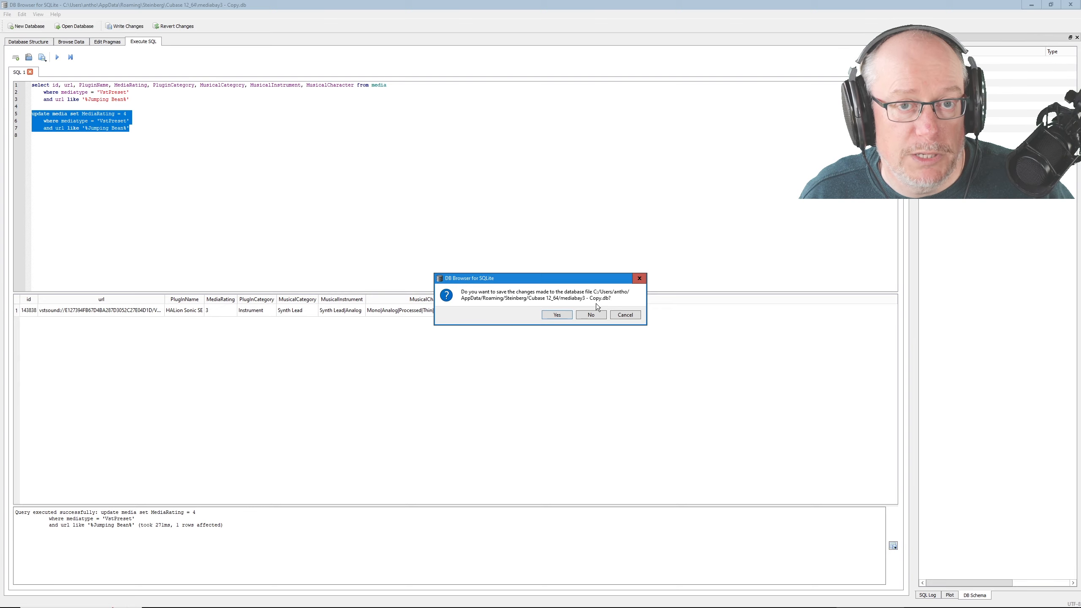
{"action": "left_click", "coordinate": [557, 315]}
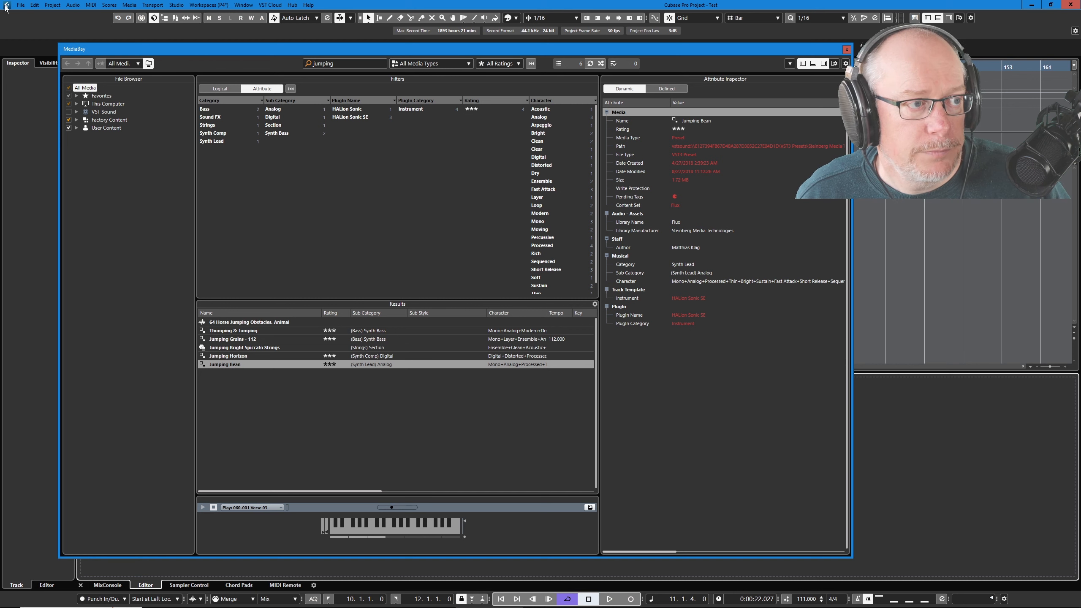
{"action": "left_click", "coordinate": [21, 5]}
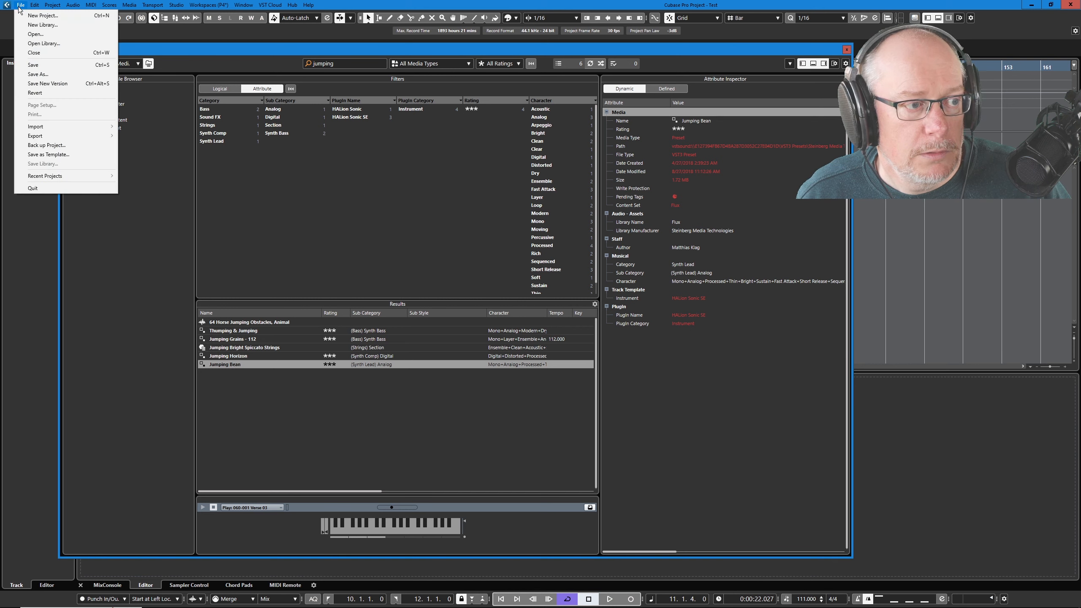
{"action": "left_click", "coordinate": [45, 188]}
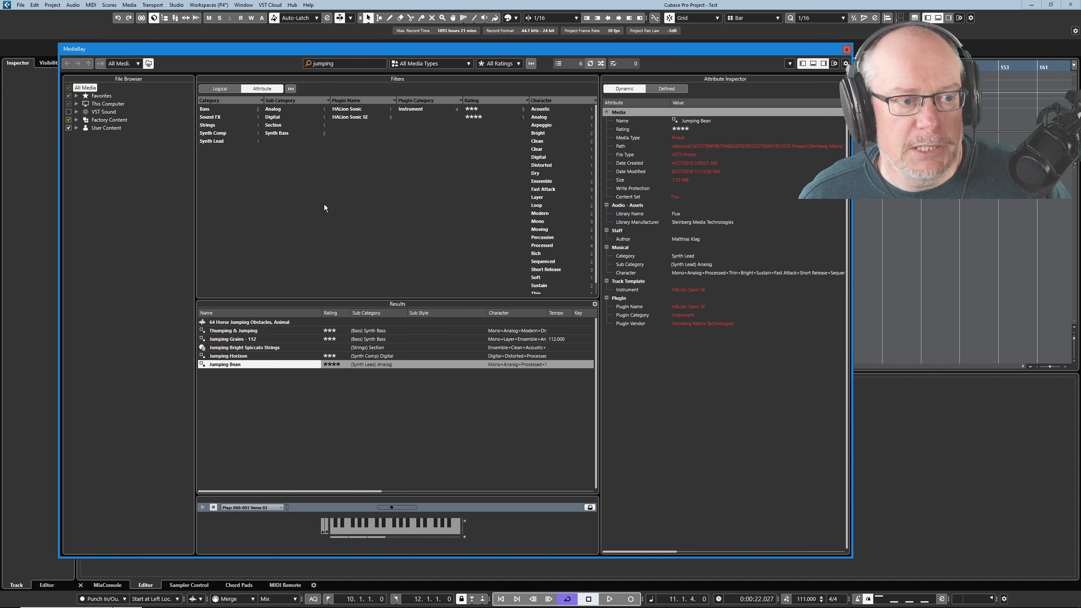
- Search the MediaBay for "dhol" and limit the results to Plug-in Presets
{"action": "double_click", "coordinate": [329, 63]}
{"action": "type", "text": "dh"}
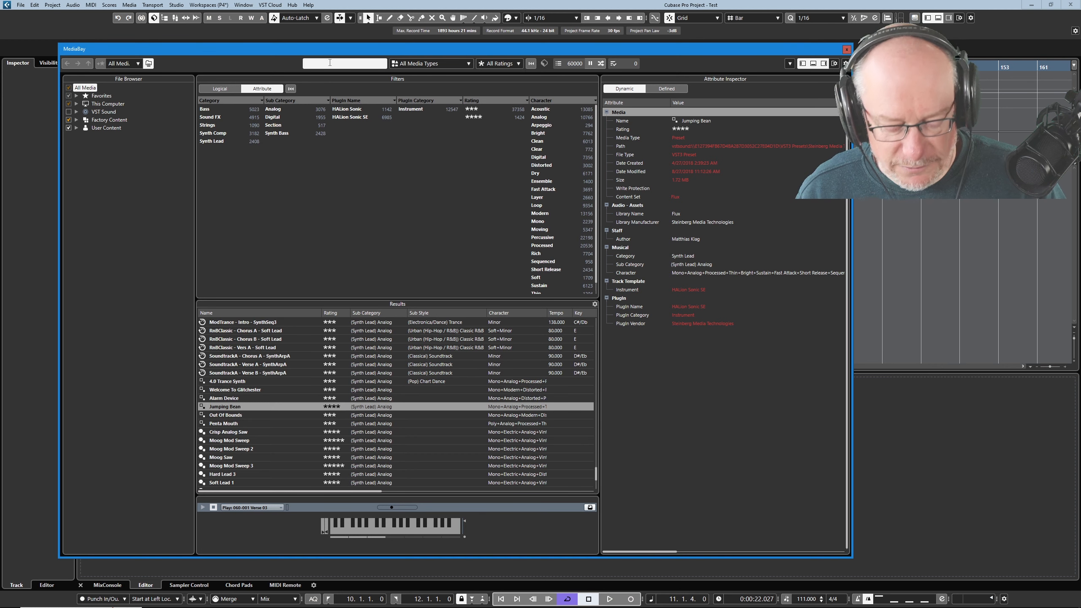
{"action": "type", "text": "ol"}
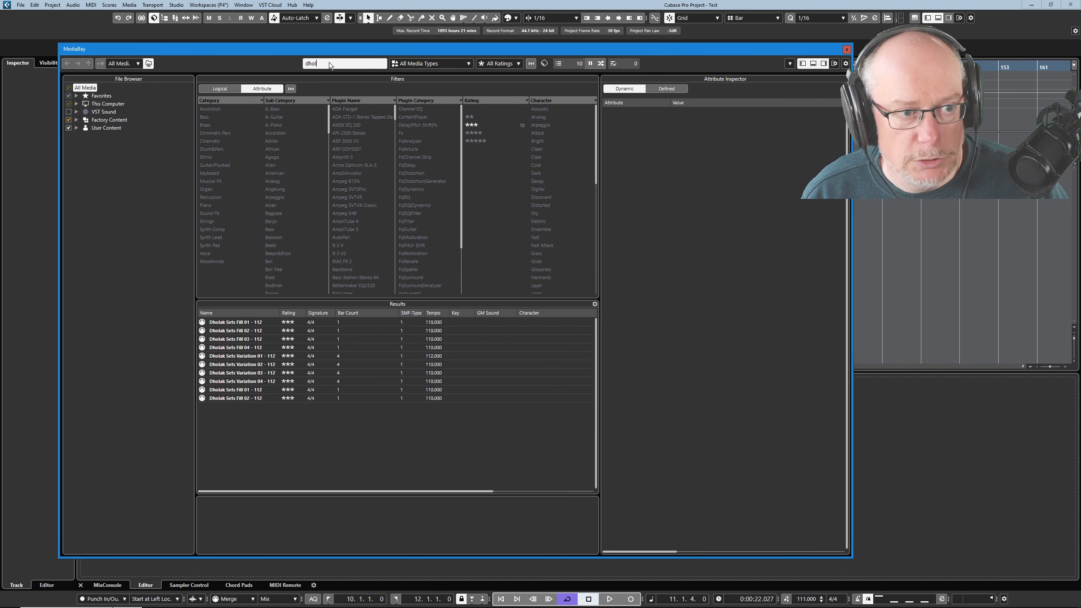
{"action": "left_click", "coordinate": [435, 67]}
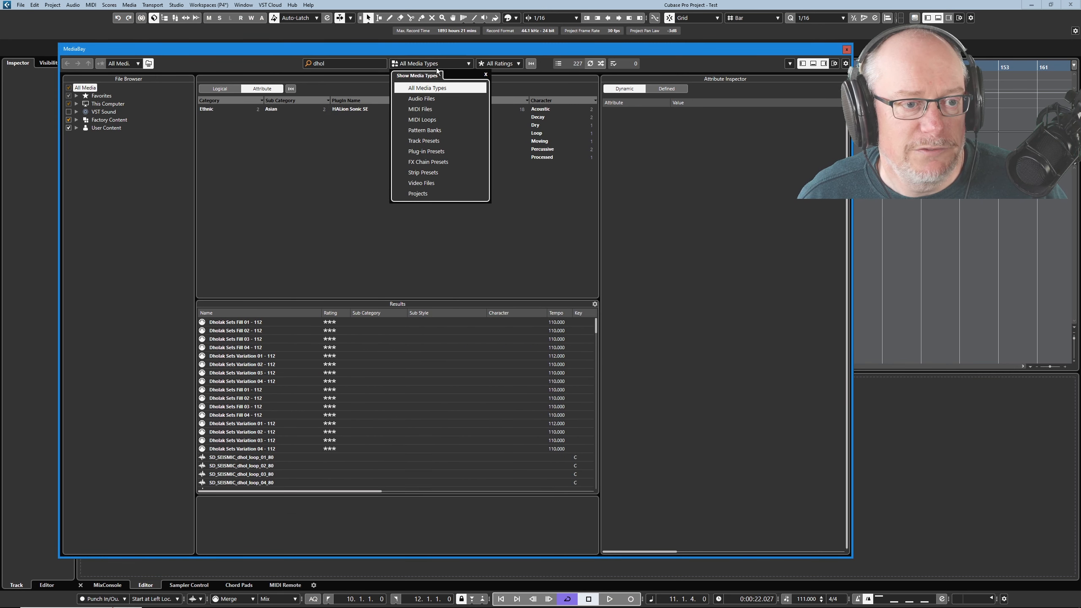
{"action": "left_click", "coordinate": [419, 152]}
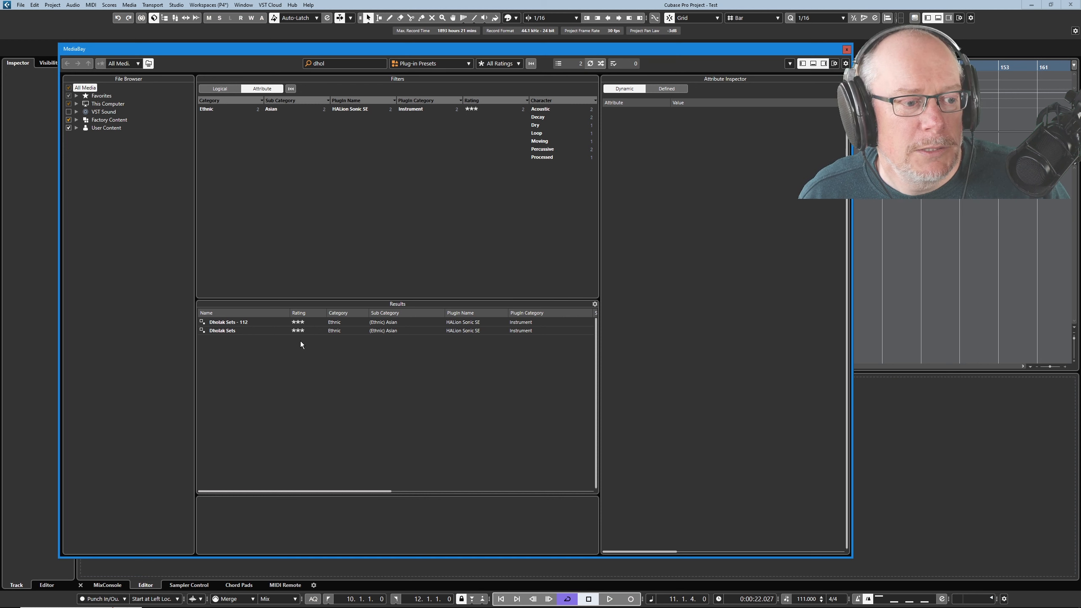
- Set the Sub Category of the Dholak Sets - 112 preset to Boobam under Percussion, after looking over the available options
{"action": "left_click", "coordinate": [241, 322]}
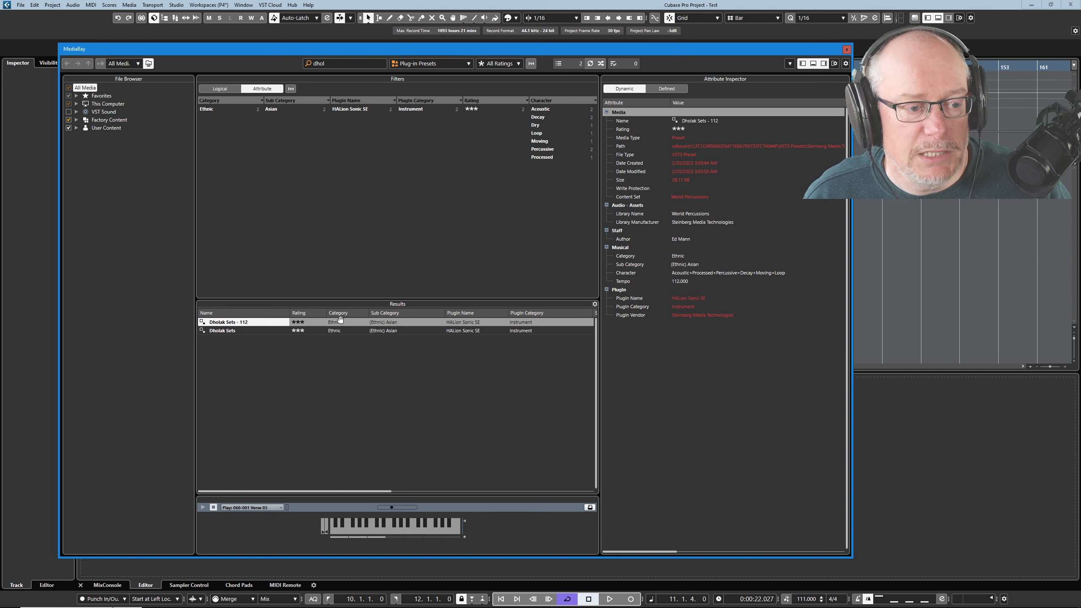
{"action": "left_click", "coordinate": [393, 323]}
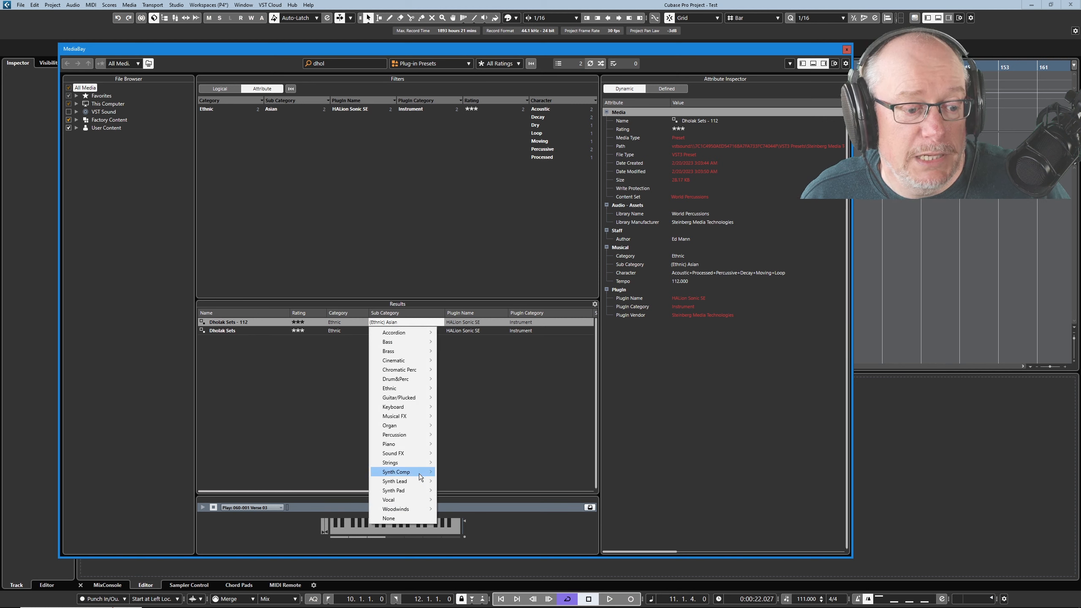
{"action": "mouse_move", "coordinate": [411, 435]}
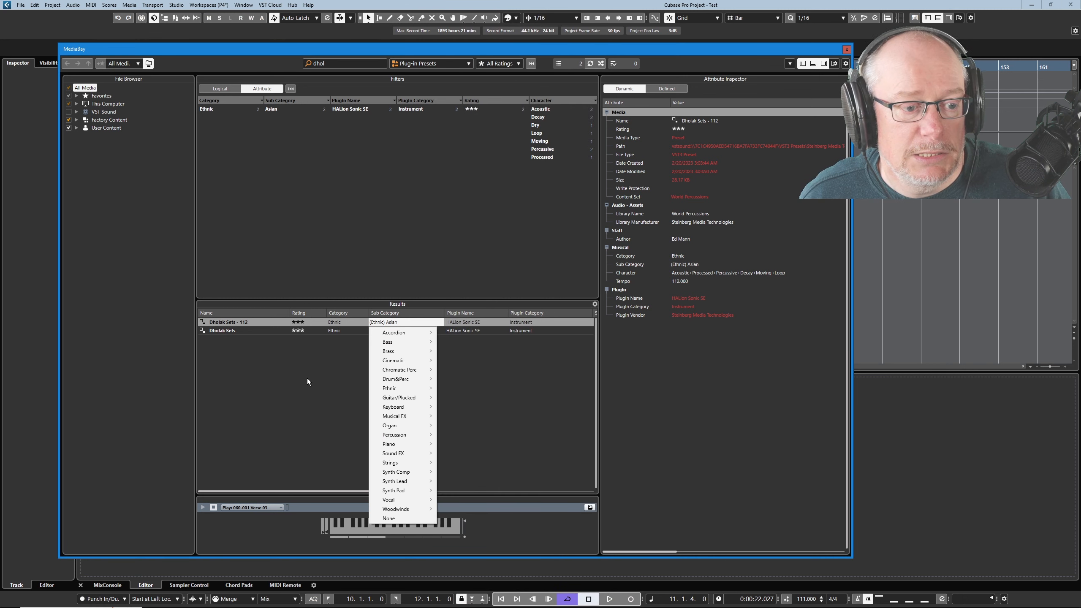
{"action": "left_click", "coordinate": [307, 378]}
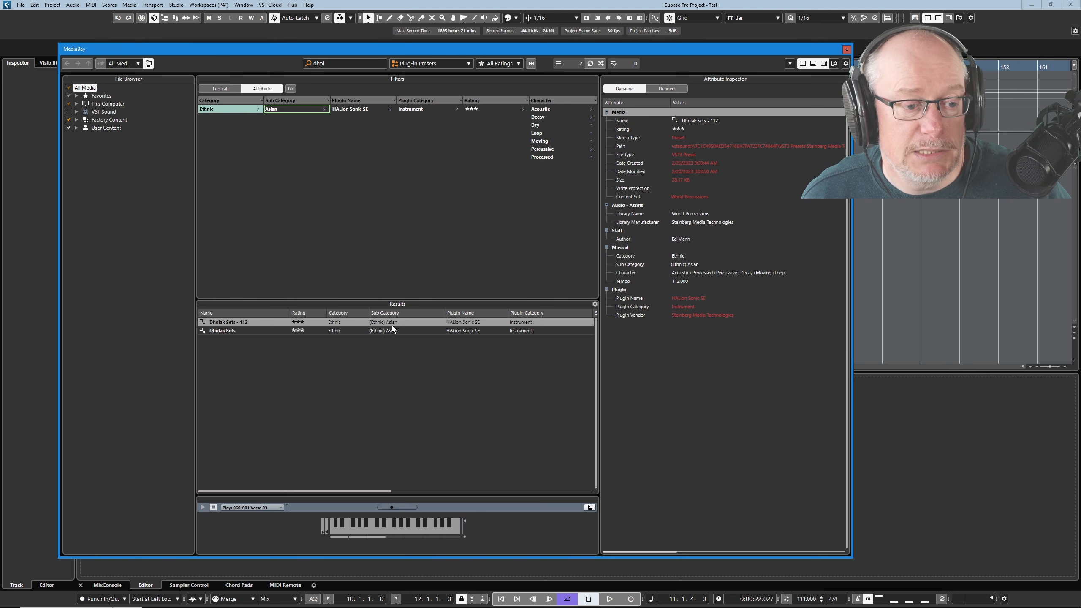
{"action": "left_click", "coordinate": [392, 326]}
{"action": "mouse_move", "coordinate": [405, 438]}
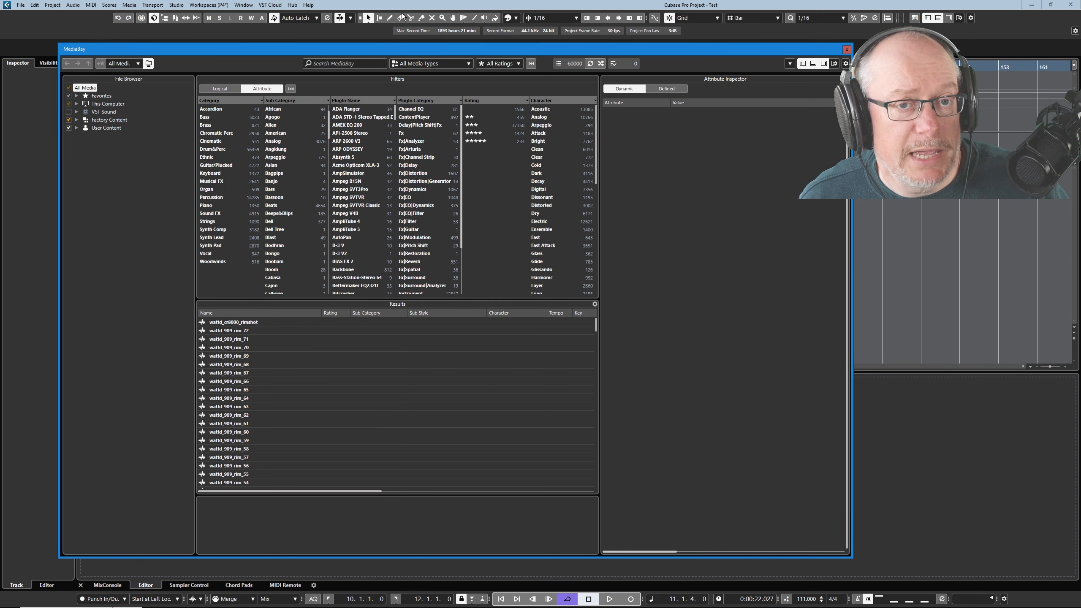
- Filter the MediaBay by the Percussion category and its Boobam sub category
{"action": "left_click", "coordinate": [217, 198]}
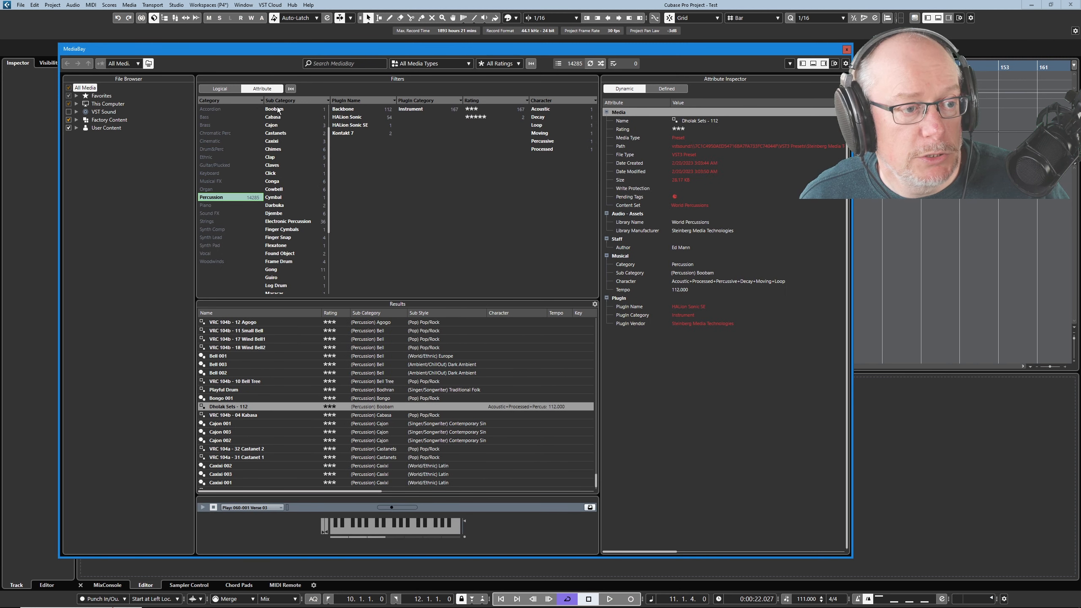
{"action": "scroll", "coordinate": [297, 222], "scroll_direction": "up", "scroll_amount": 2}
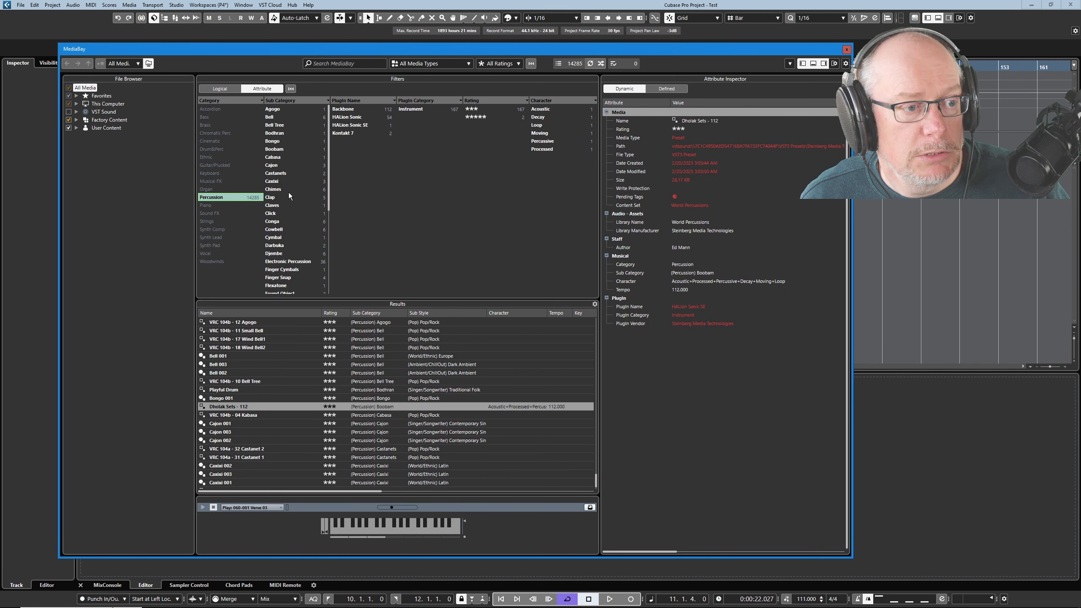
{"action": "left_click", "coordinate": [276, 149]}
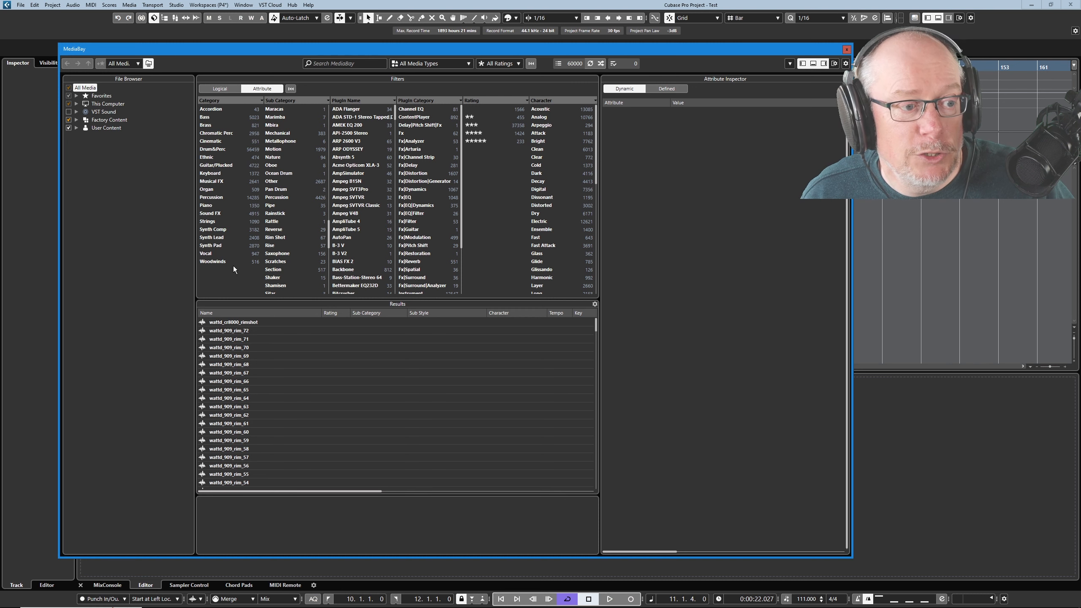
- Filter the MediaBay by Piano and its Other sub category, view Other under Cinematic, and reset the attribute filters
{"action": "left_click", "coordinate": [207, 206]}
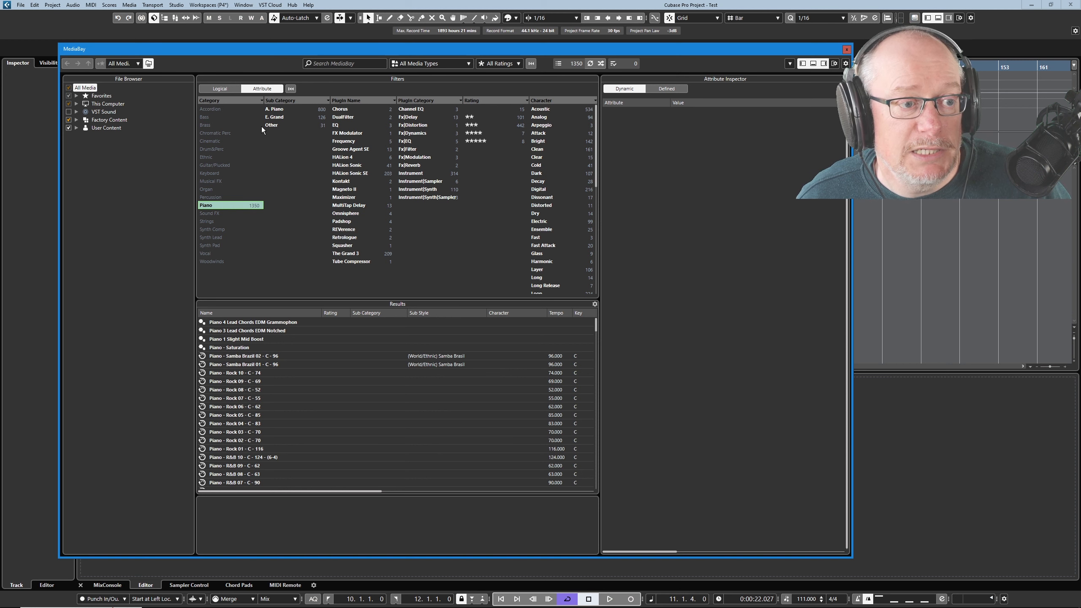
{"action": "left_click", "coordinate": [273, 124]}
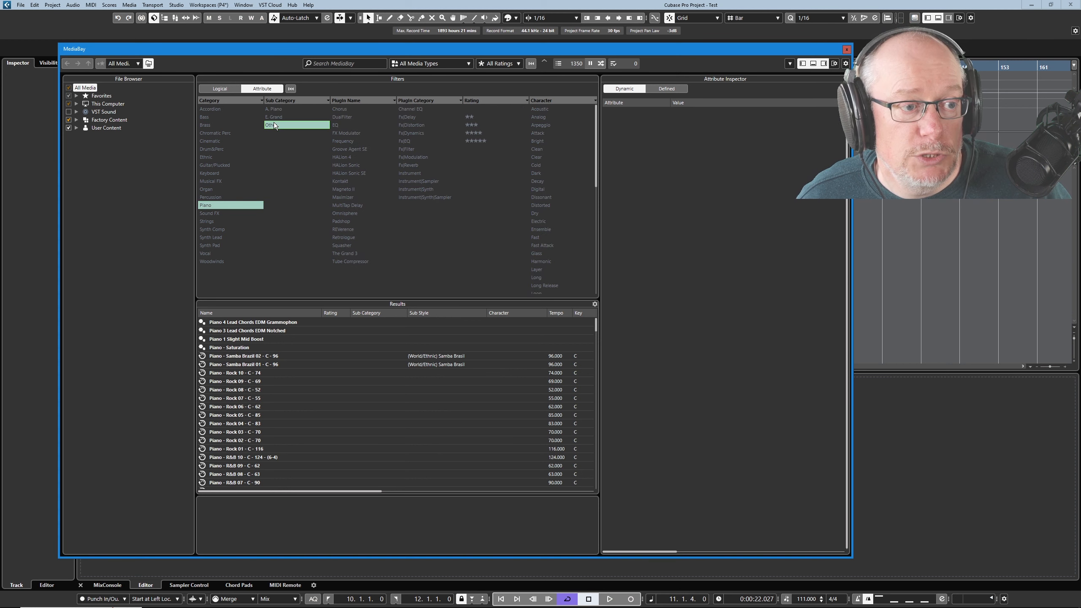
{"action": "left_click", "coordinate": [220, 142]}
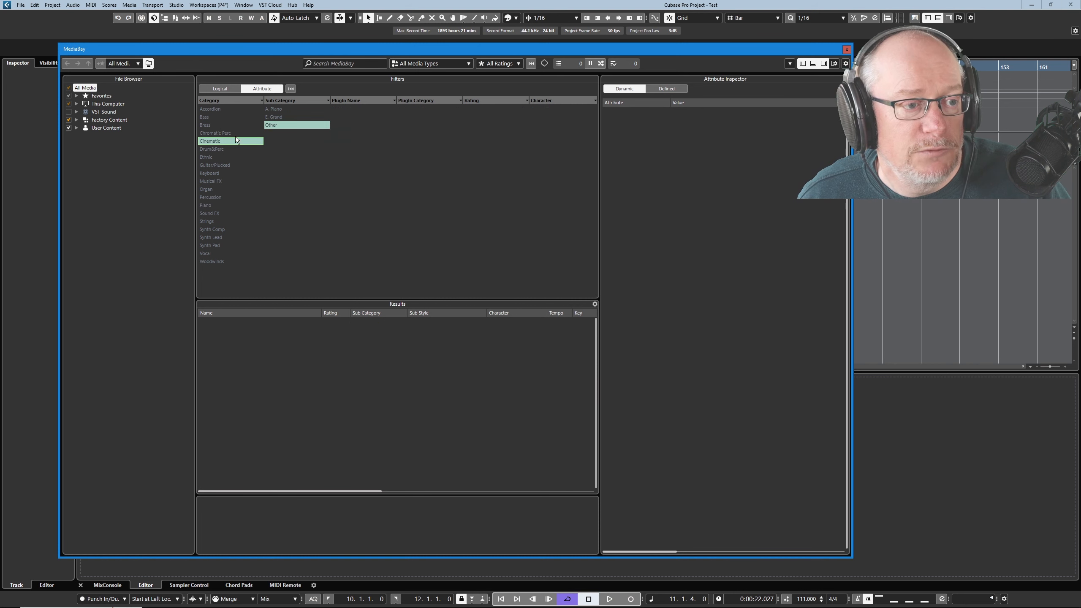
{"action": "left_click", "coordinate": [290, 91]}
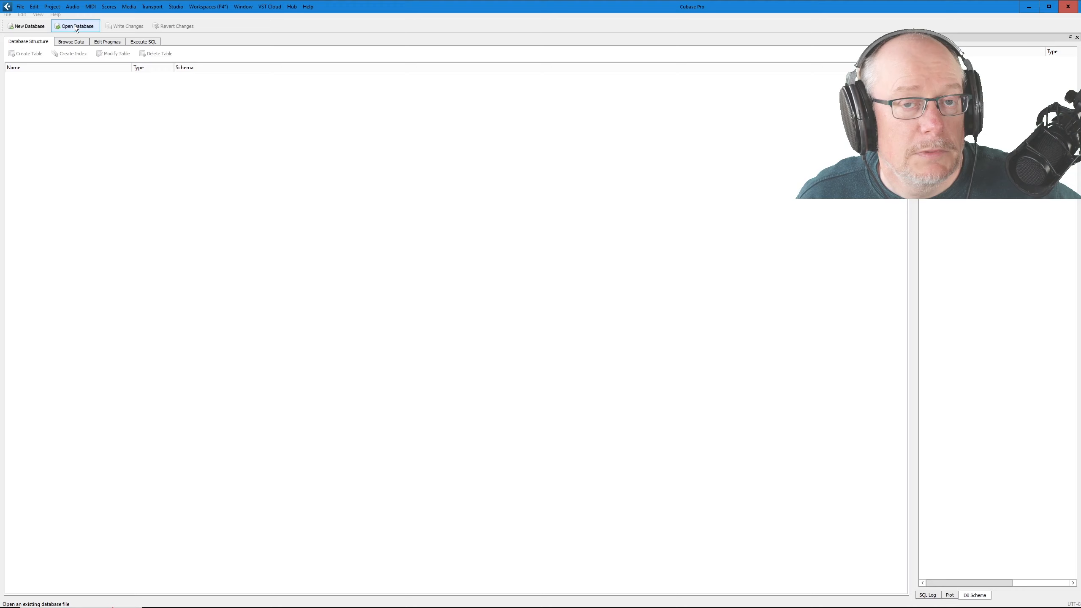
- Switch to DB Browser for SQLite and open "mediabay3 - Copy.db" from Steinberg's Cubase 12_64 folder
{"action": "left_click", "coordinate": [70, 24]}
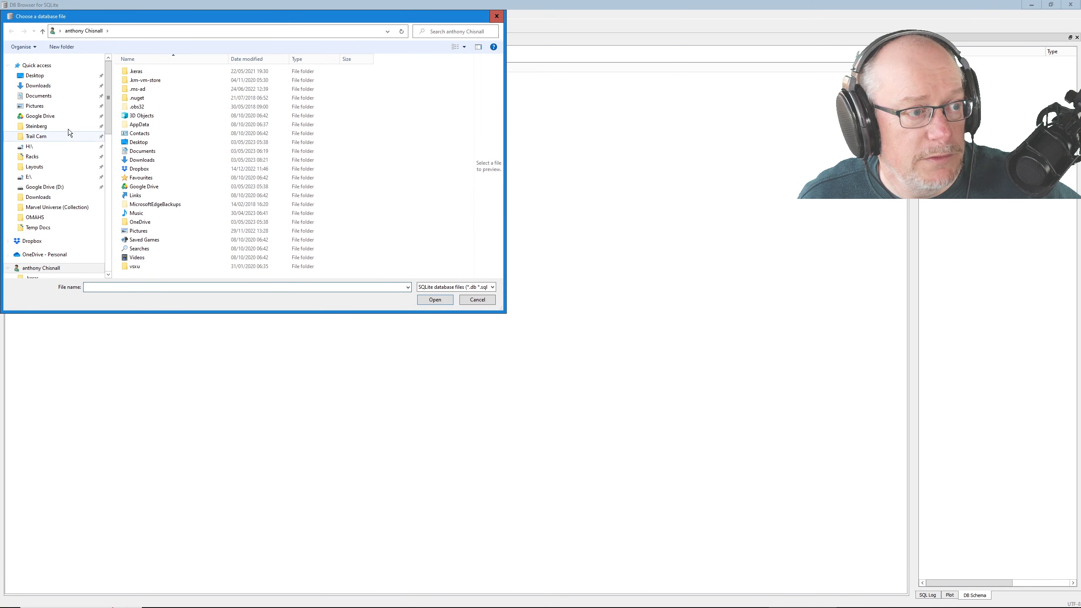
{"action": "left_click", "coordinate": [41, 128]}
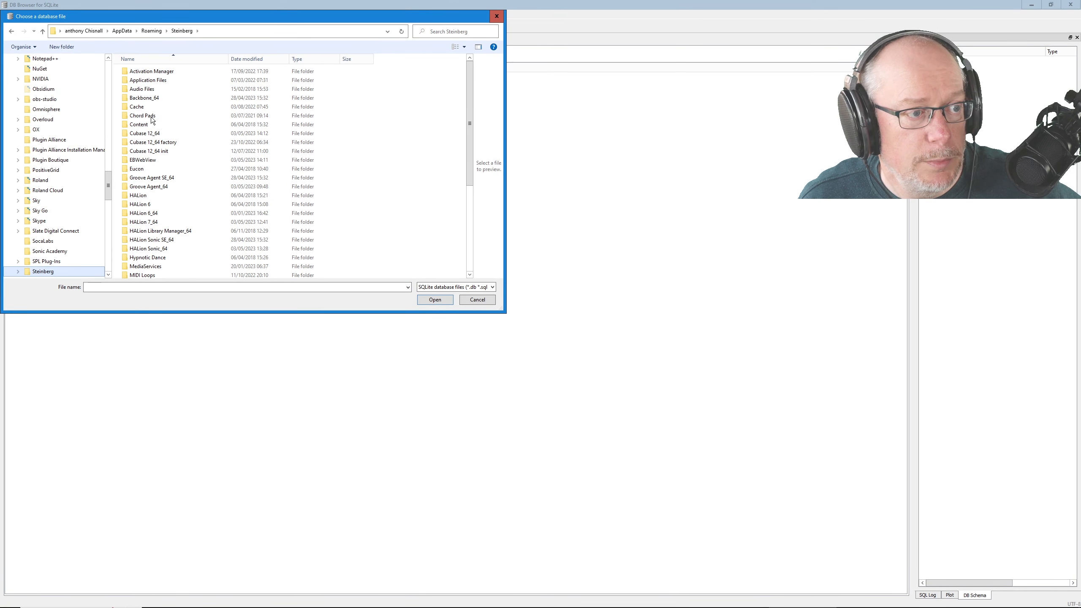
{"action": "double_click", "coordinate": [144, 133]}
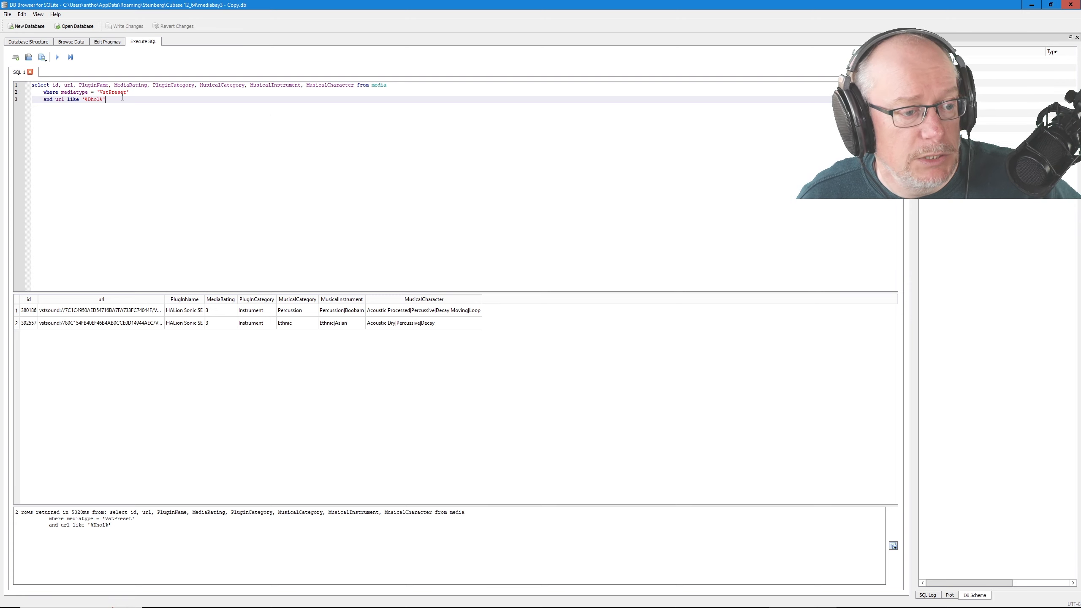
- Widen the url column in the '%Dhol%' query results and check the MusicalInstrument value of Dholak Sets - 112
{"action": "left_click", "coordinate": [165, 300]}
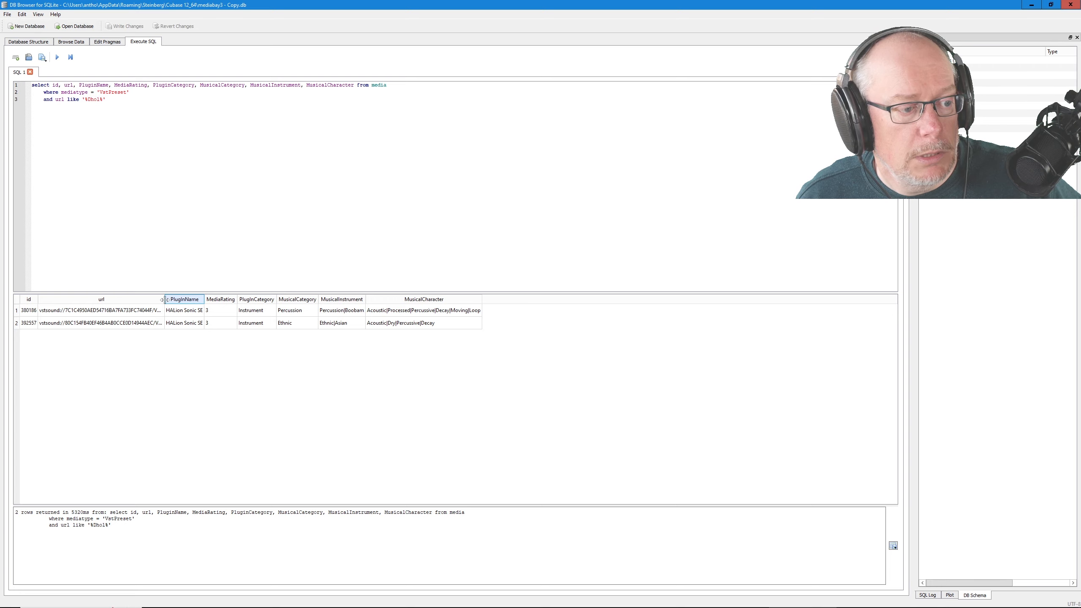
{"action": "left_click_drag", "start_coordinate": [165, 300], "coordinate": [451, 319]}
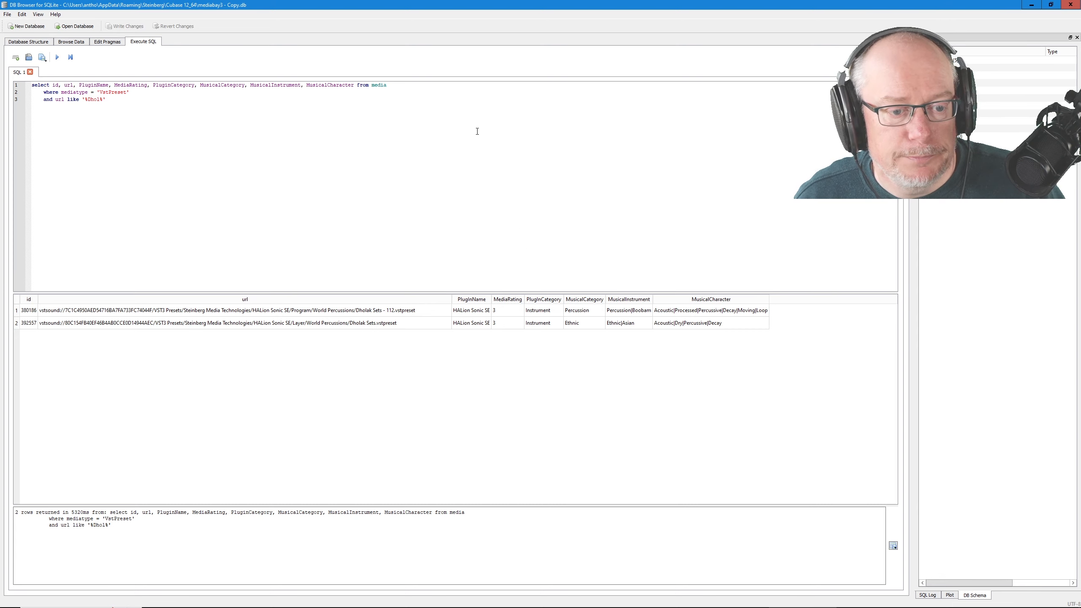
{"action": "left_click", "coordinate": [636, 313]}
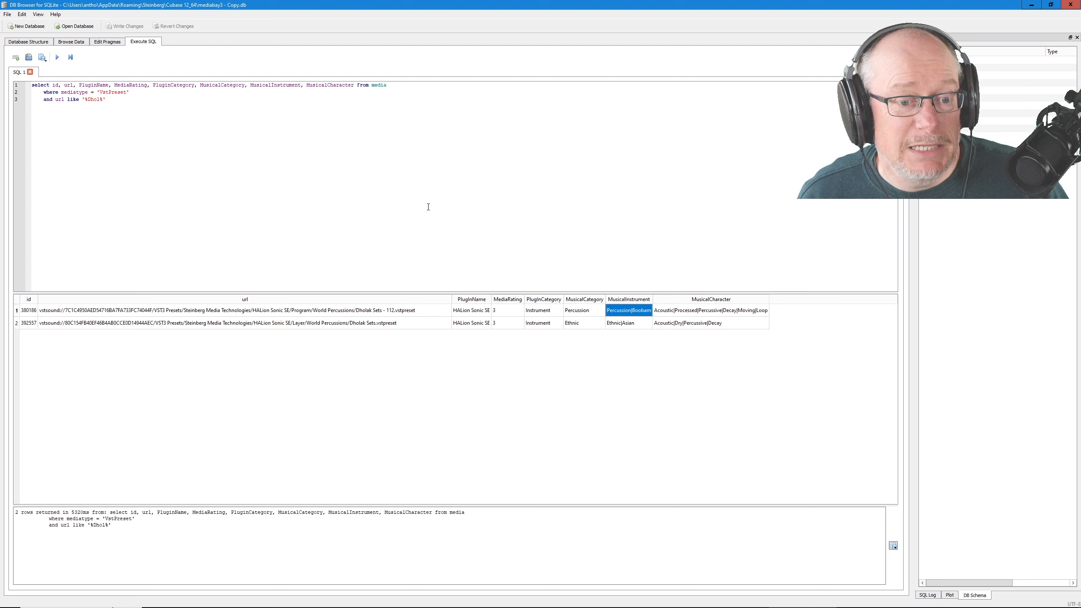
- Add and run an update on the media table that replaces '|Boobam' with '|Dhol' in the MusicalInstrument column
{"action": "key", "text": "ctrl+End"}
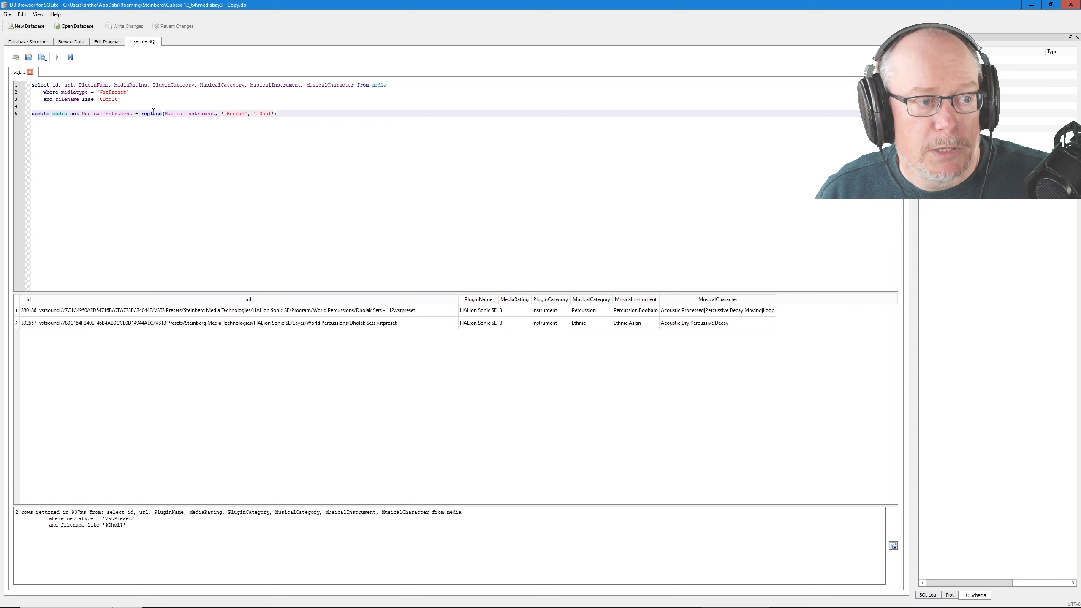
{"action": "left_click_drag", "start_coordinate": [224, 114], "coordinate": [245, 114]}
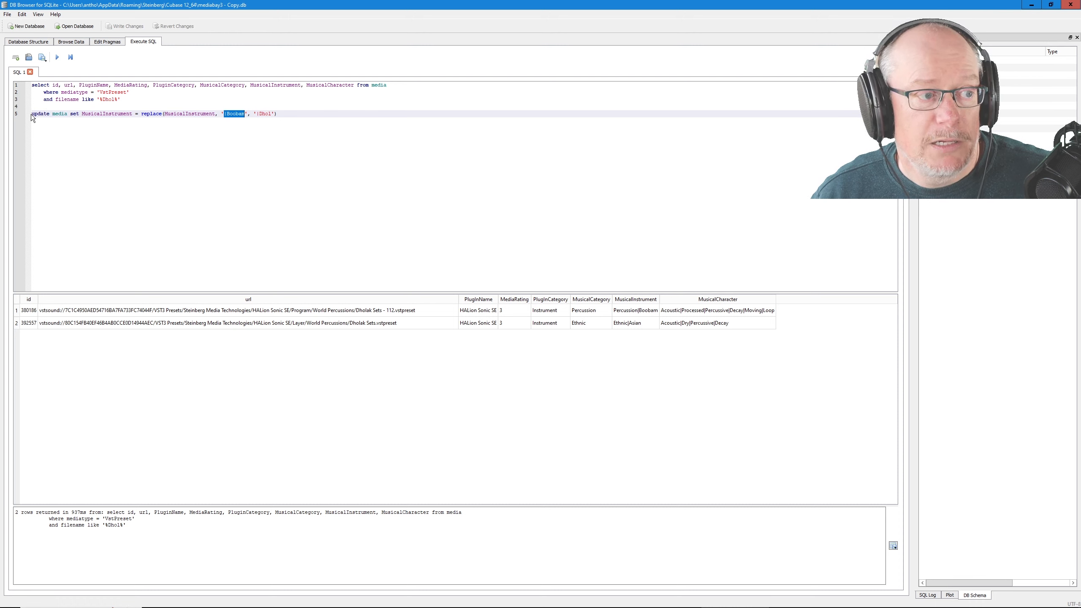
{"action": "left_click_drag", "start_coordinate": [36, 114], "coordinate": [287, 119]}
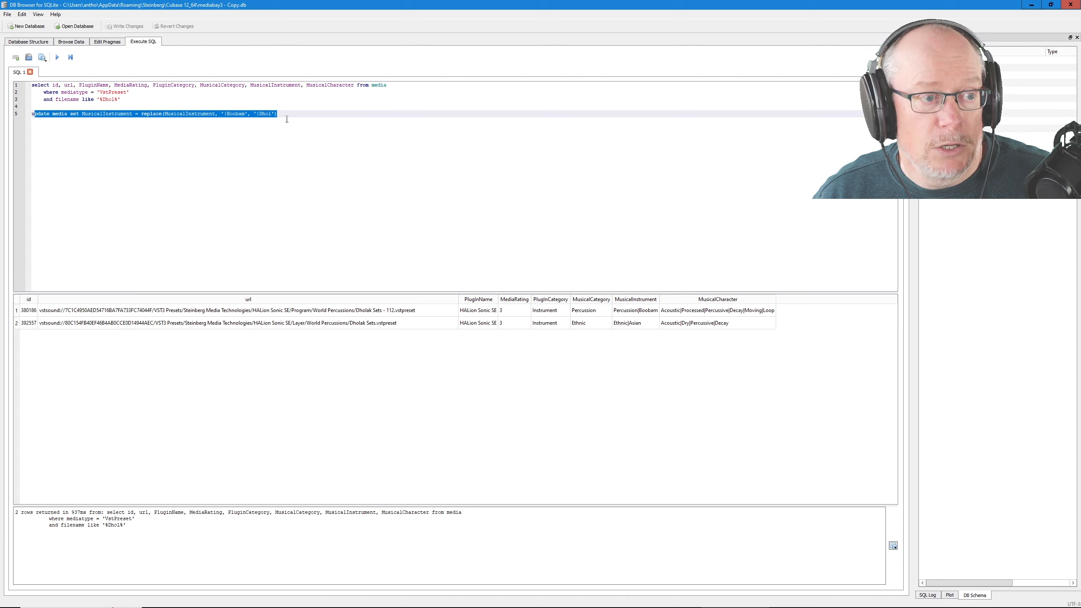
{"action": "left_click", "coordinate": [282, 132]}
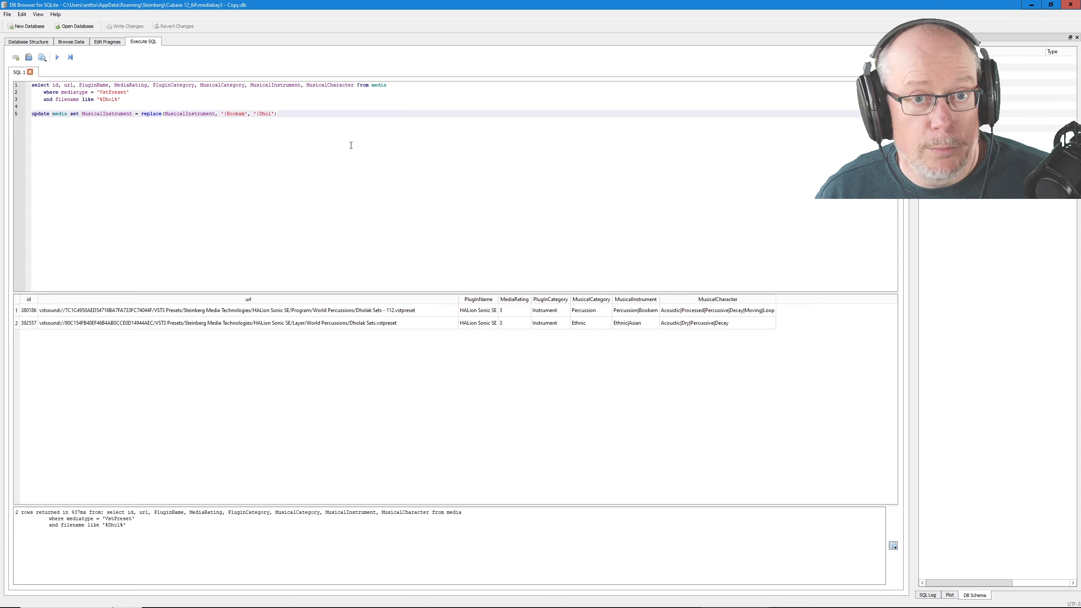
{"action": "key", "text": "shift+Home"}
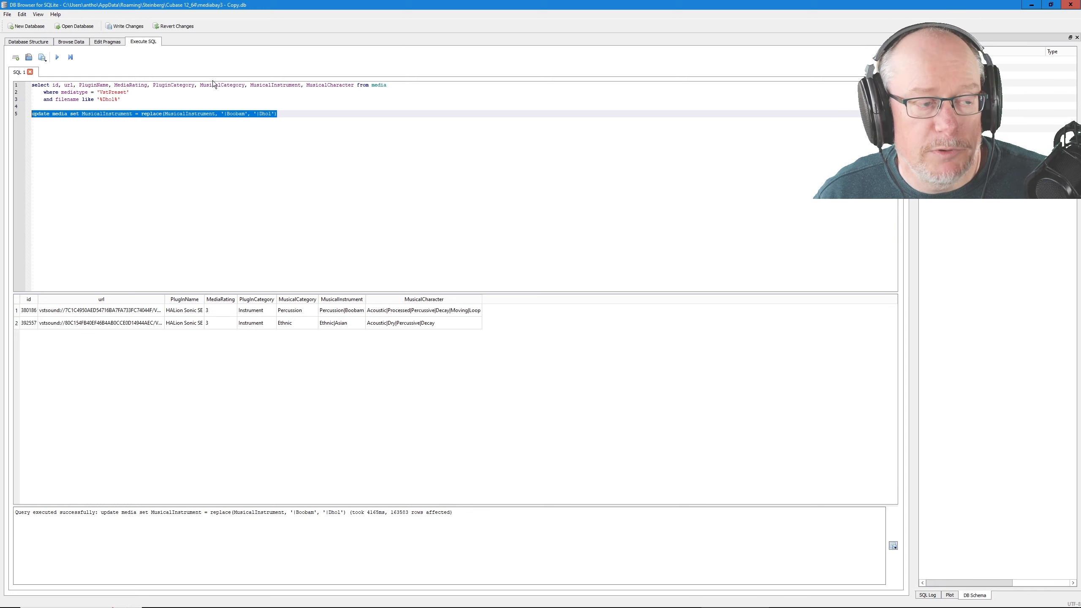
- Rerun only the select query for VstPreset entries with a filename like '%Dhol%' to check their MusicalInstrument values
{"action": "left_click", "coordinate": [137, 99]}
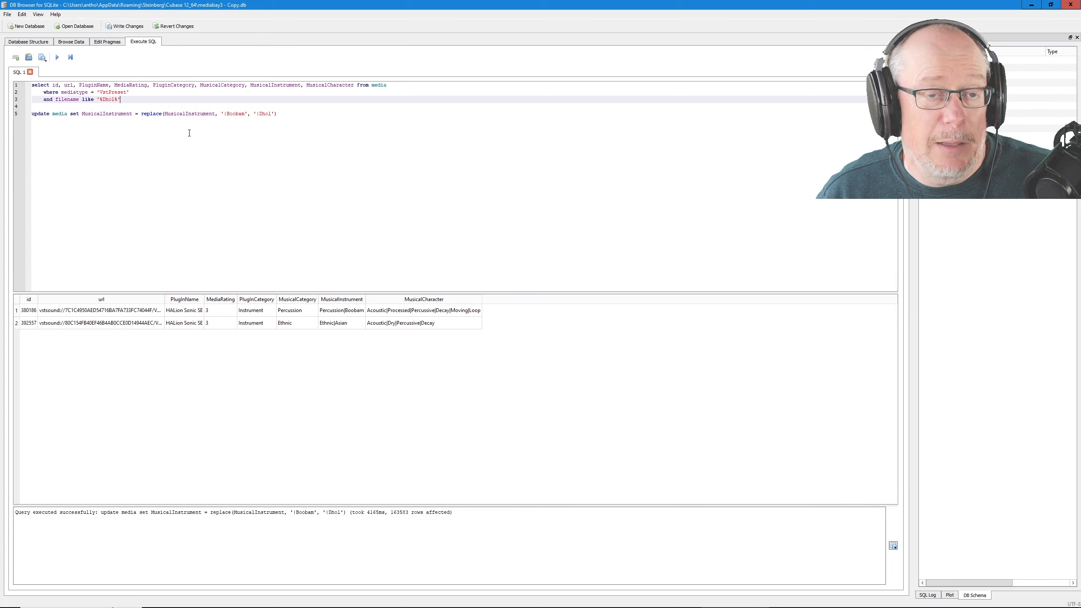
{"action": "key", "text": "Up"}
{"action": "key", "text": "Up"}
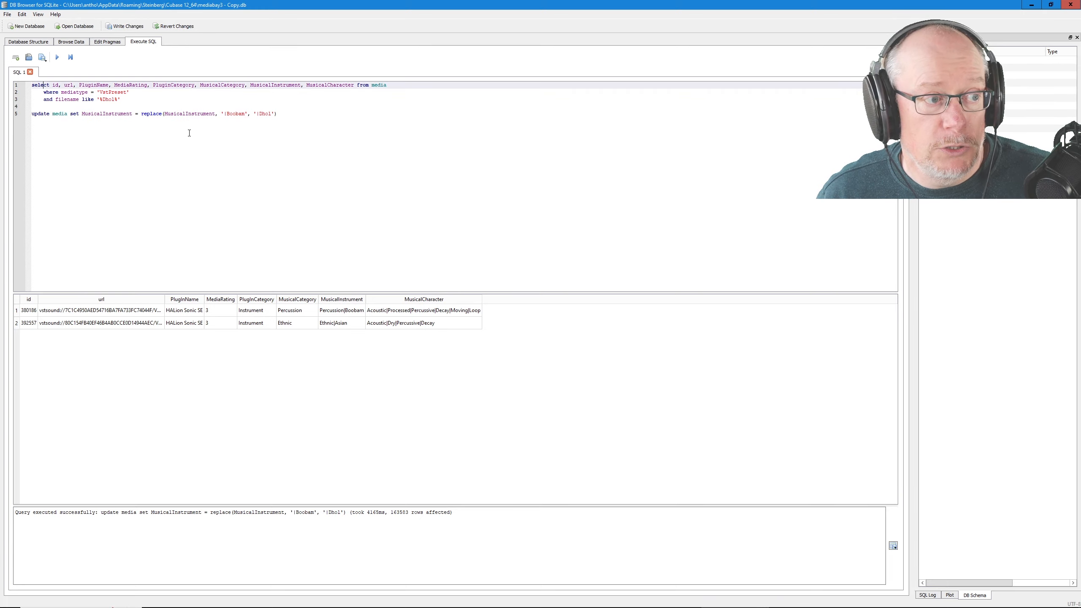
{"action": "key", "text": "shift+Down"}
{"action": "key", "text": "shift+Down"}
{"action": "key", "text": "shift+Down"}
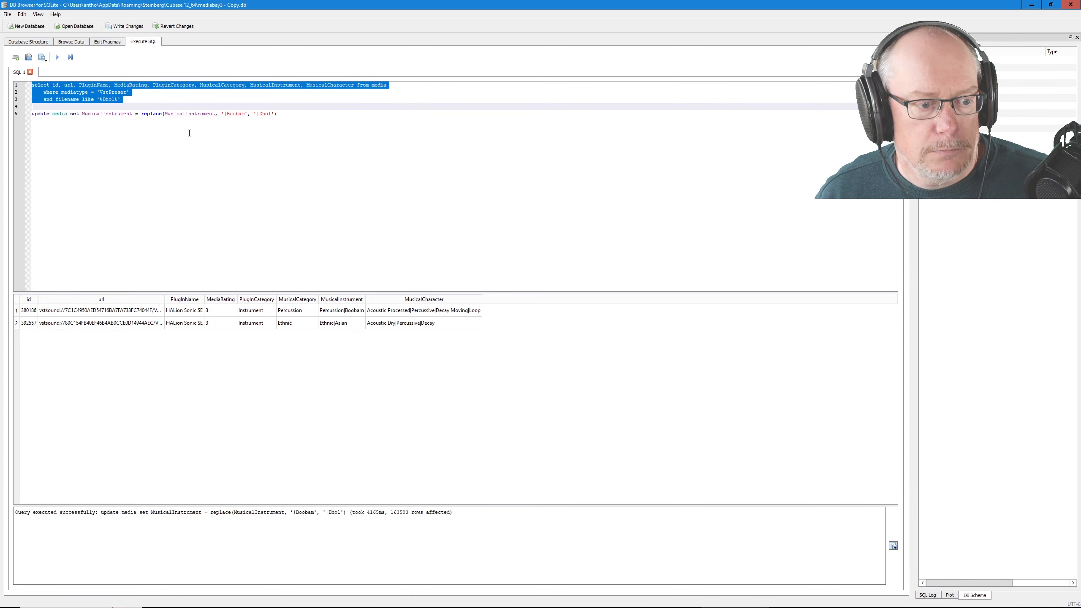
{"action": "key", "text": "ctrl+Return"}
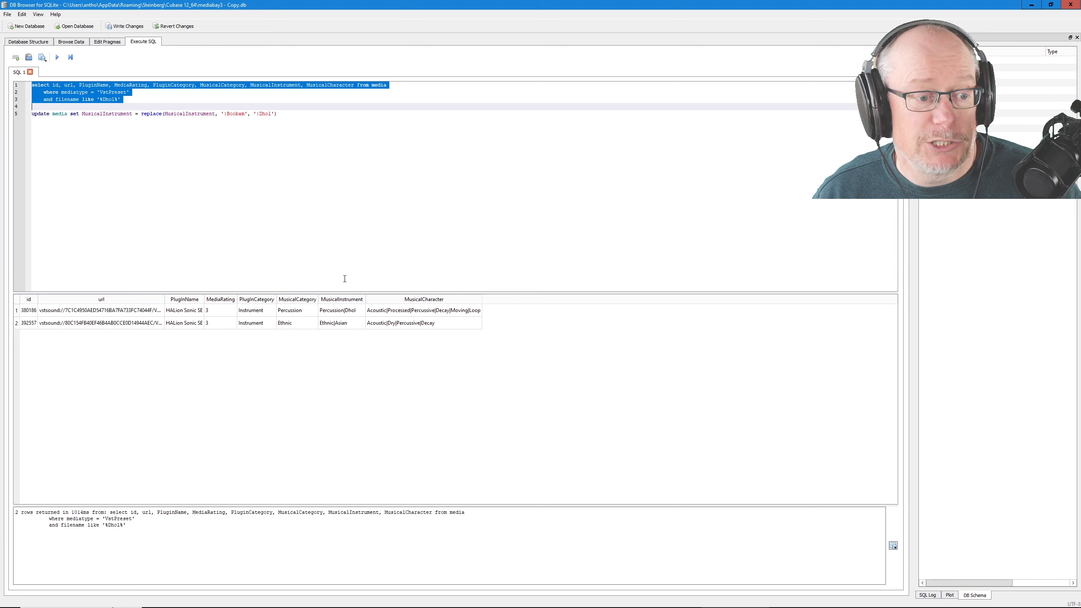
{"action": "left_click", "coordinate": [313, 116]}
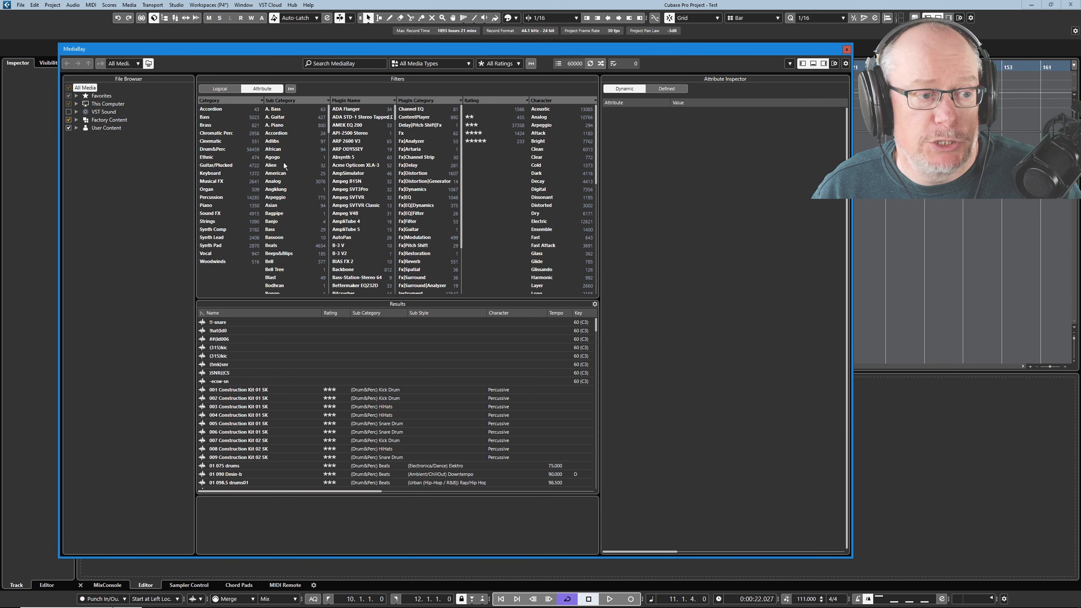
- Switch to Cubase and filter the MediaBay by the Piano category and its Other sub category
{"action": "left_click", "coordinate": [211, 199]}
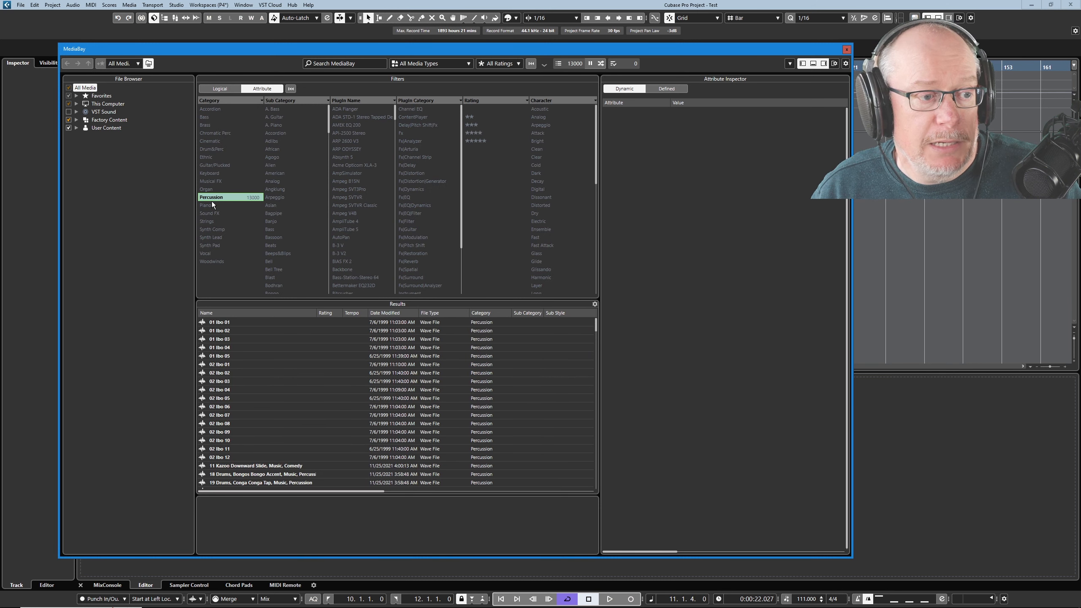
{"action": "left_click", "coordinate": [209, 205]}
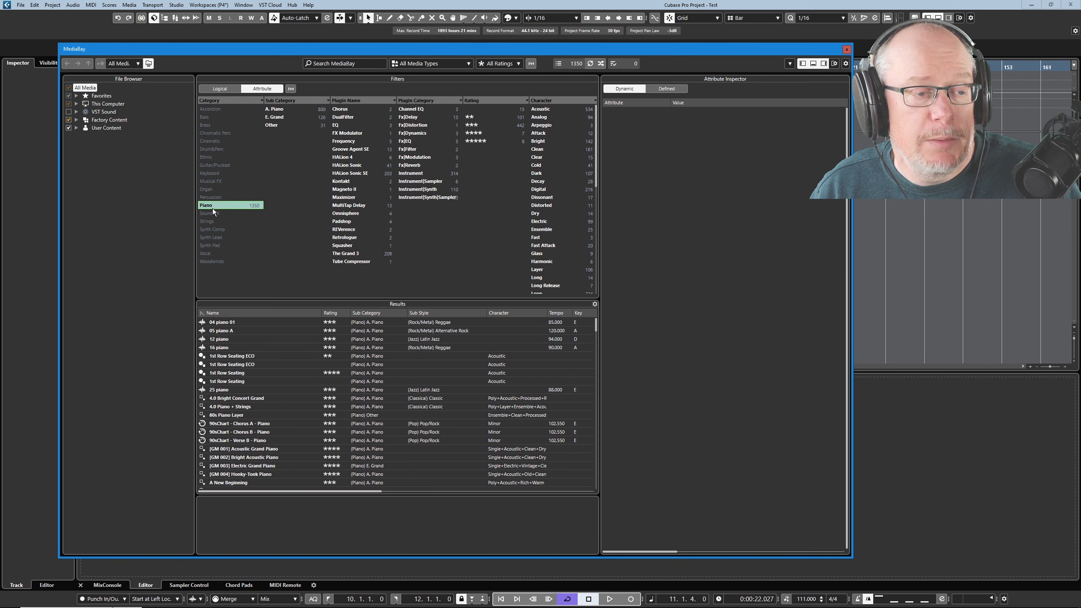
{"action": "left_click", "coordinate": [280, 124]}
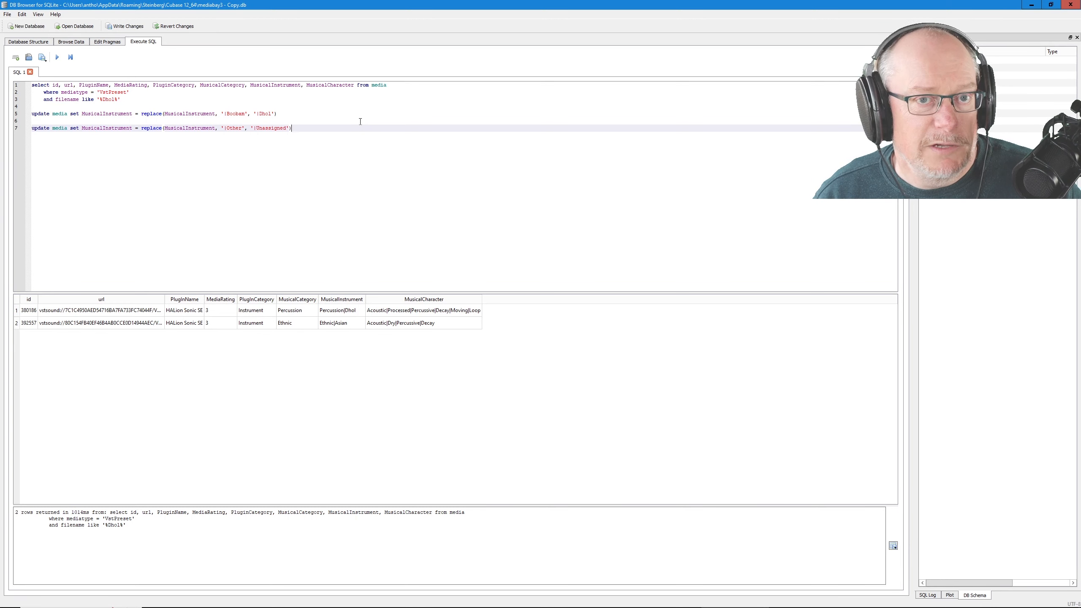
- Write a second update statement in DB Browser replacing '|Other' with '|Unassigned' in MusicalInstrument, and review it against the Boobam statement and query results
{"action": "key", "text": "shift+Home"}
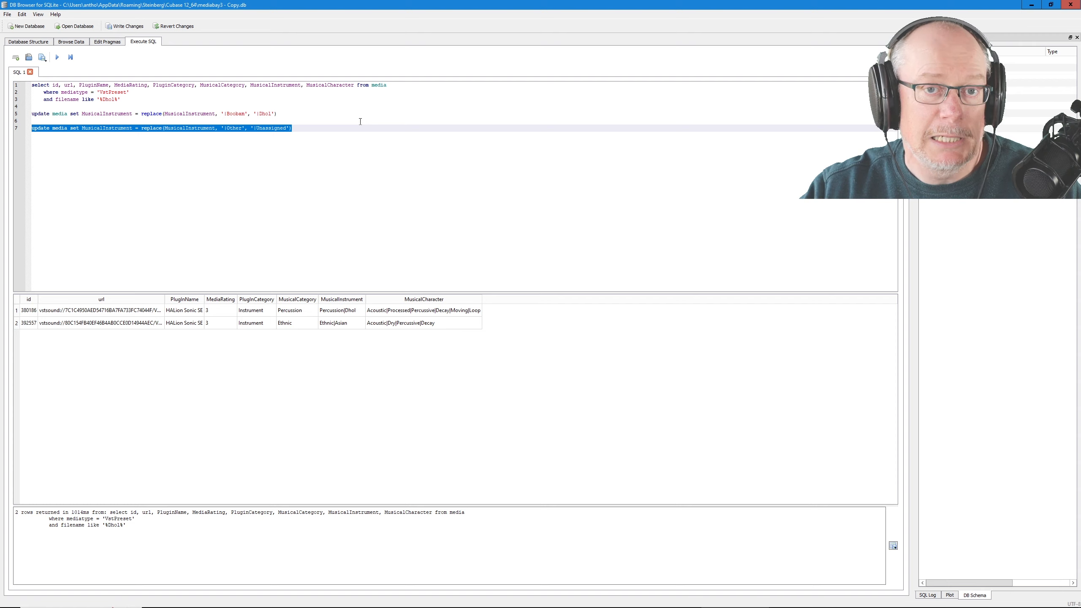
{"action": "left_click", "coordinate": [235, 113]}
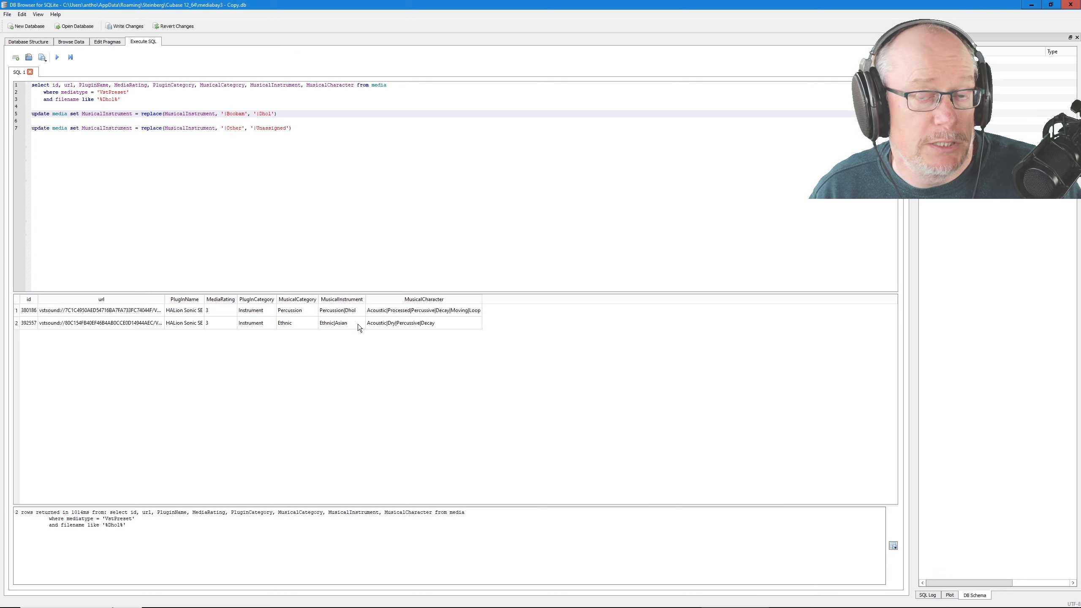
{"action": "left_click", "coordinate": [342, 311]}
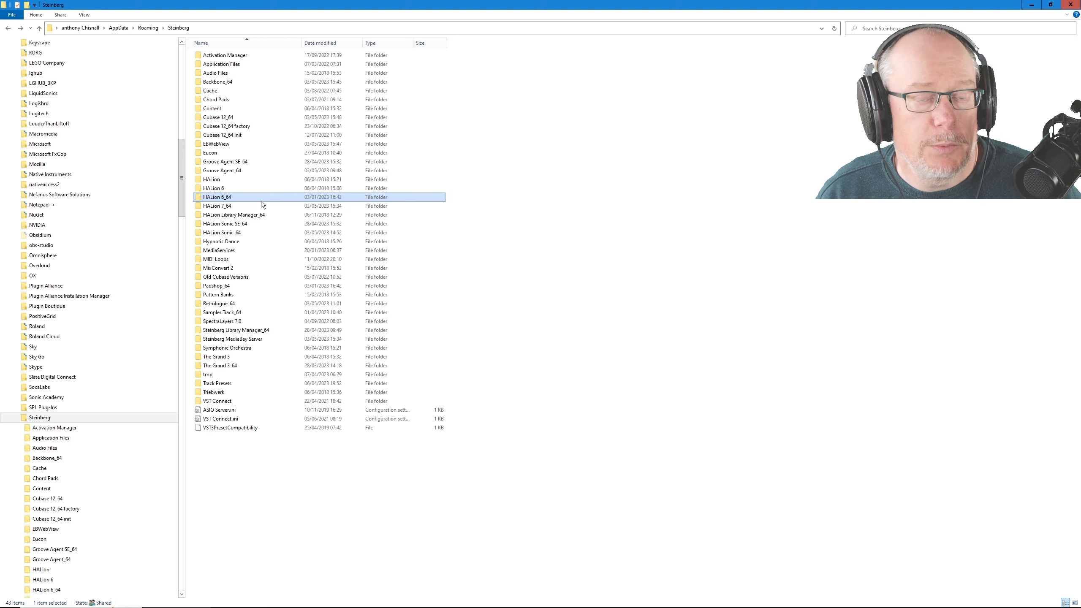
- Duplicate mediabay3.db inside Steinberg's HALion 6_64 folder in File Explorer
{"action": "mouse_move", "coordinate": [262, 201]}
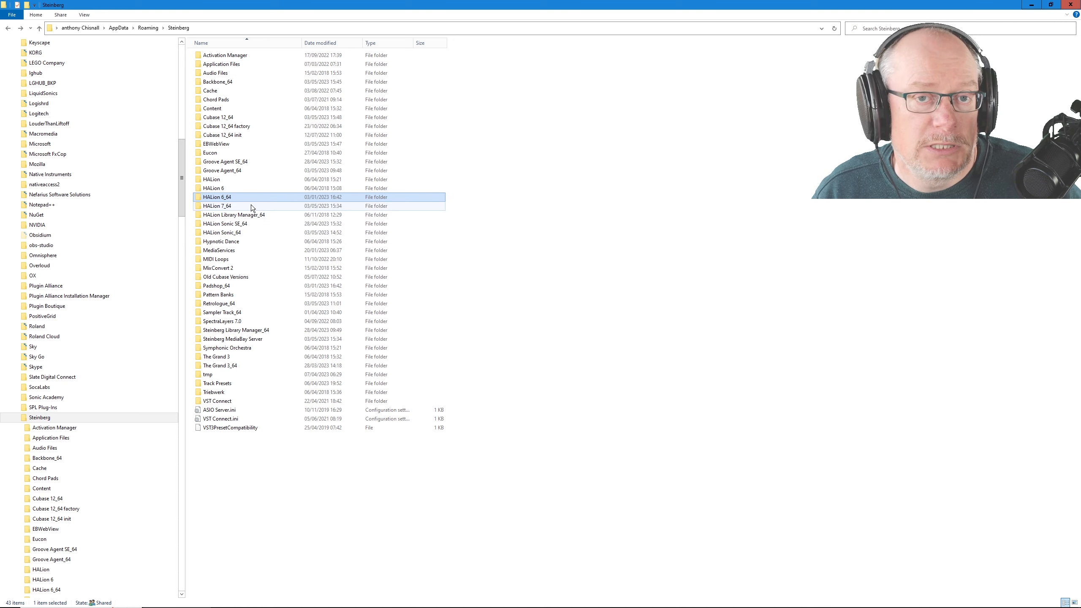
{"action": "double_click", "coordinate": [220, 199]}
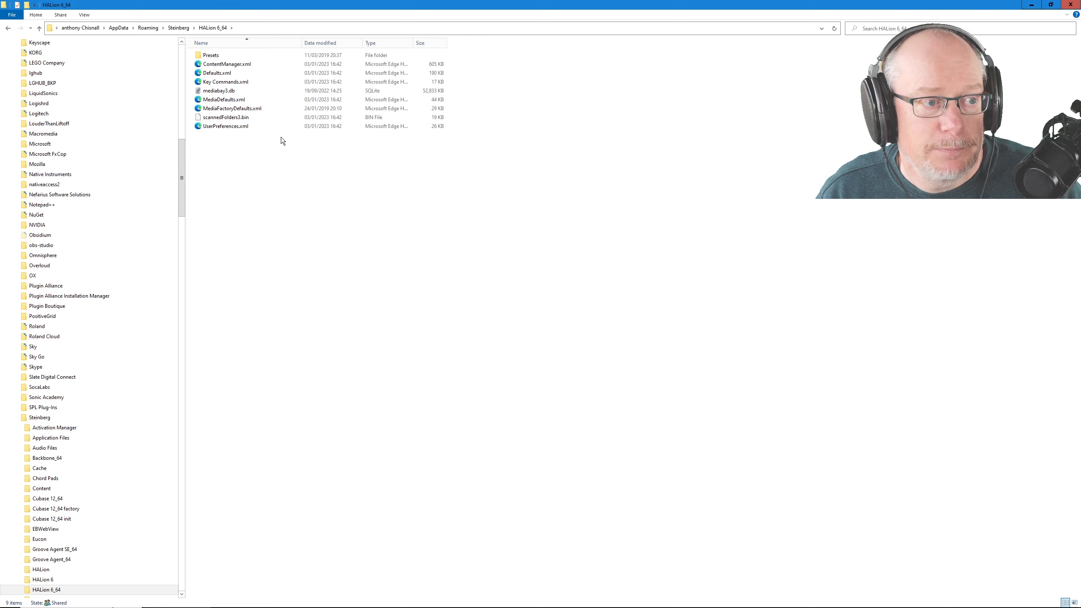
{"action": "right_click", "coordinate": [226, 95]}
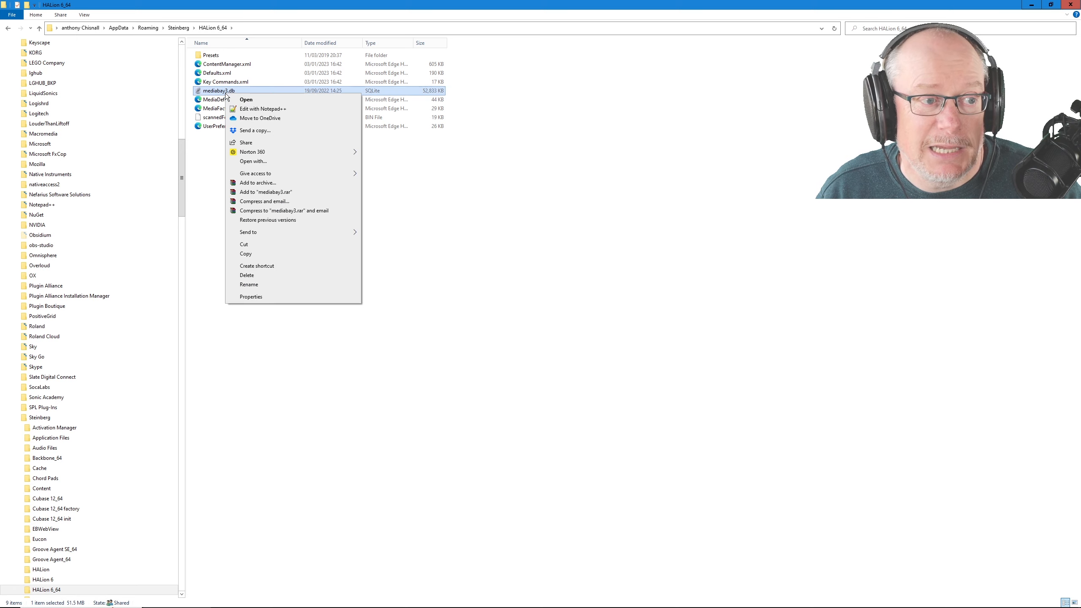
{"action": "left_click", "coordinate": [263, 255]}
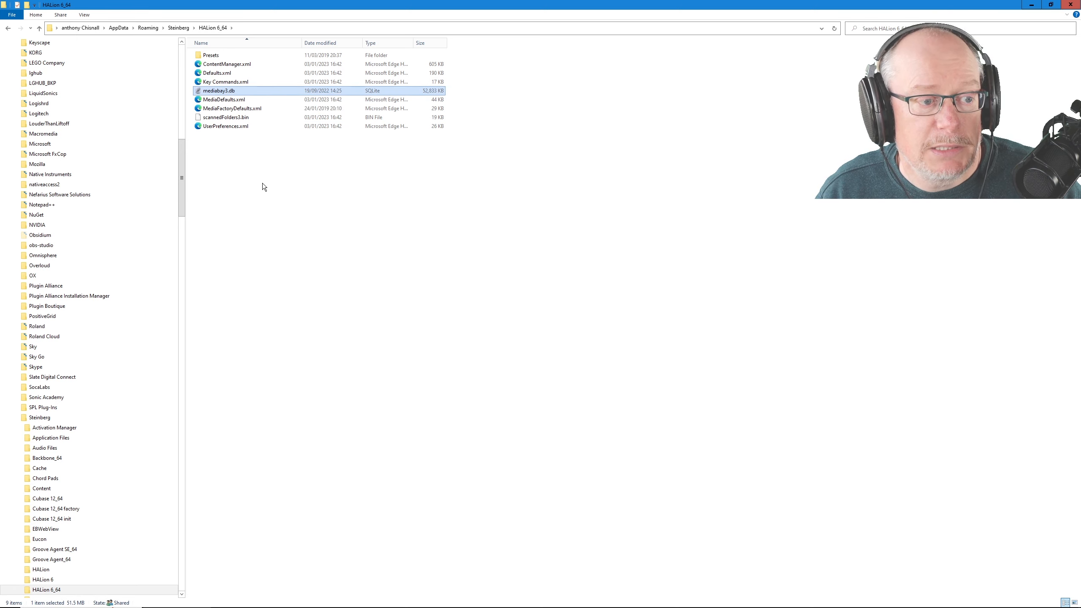
{"action": "right_click", "coordinate": [262, 185]}
{"action": "left_click", "coordinate": [283, 242]}
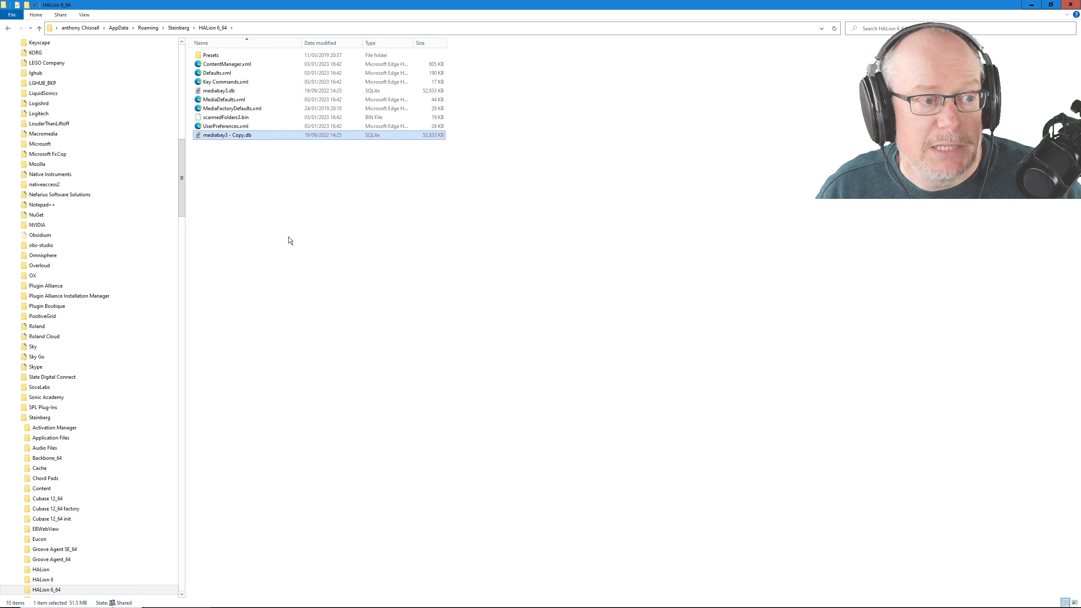
- Rename the duplicated database file as mediabay3_H6.db
{"action": "right_click", "coordinate": [234, 135]}
{"action": "left_click", "coordinate": [260, 325]}
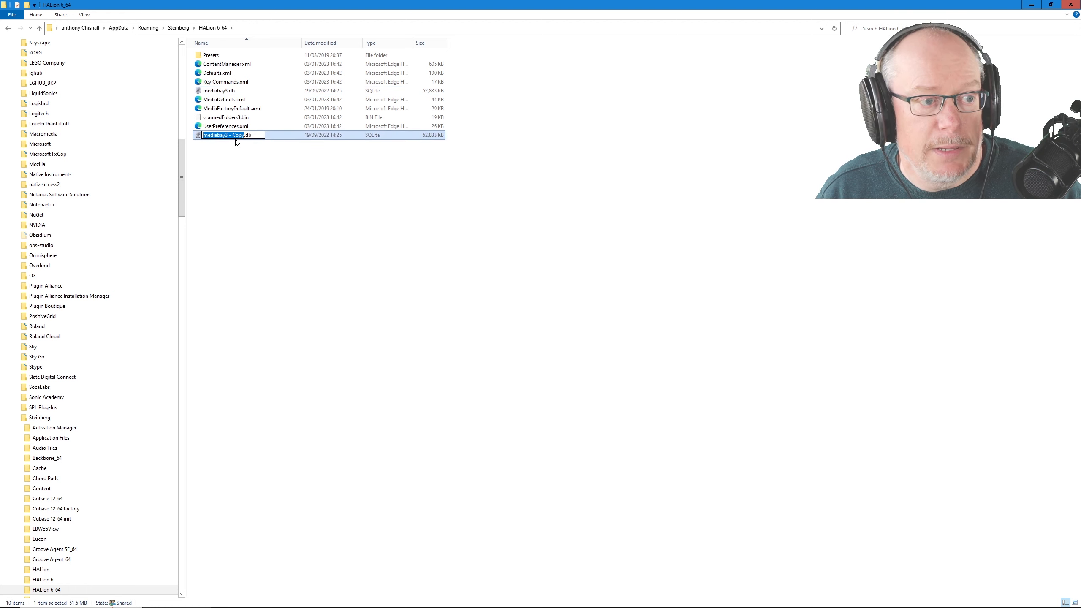
{"action": "left_click", "coordinate": [228, 136]}
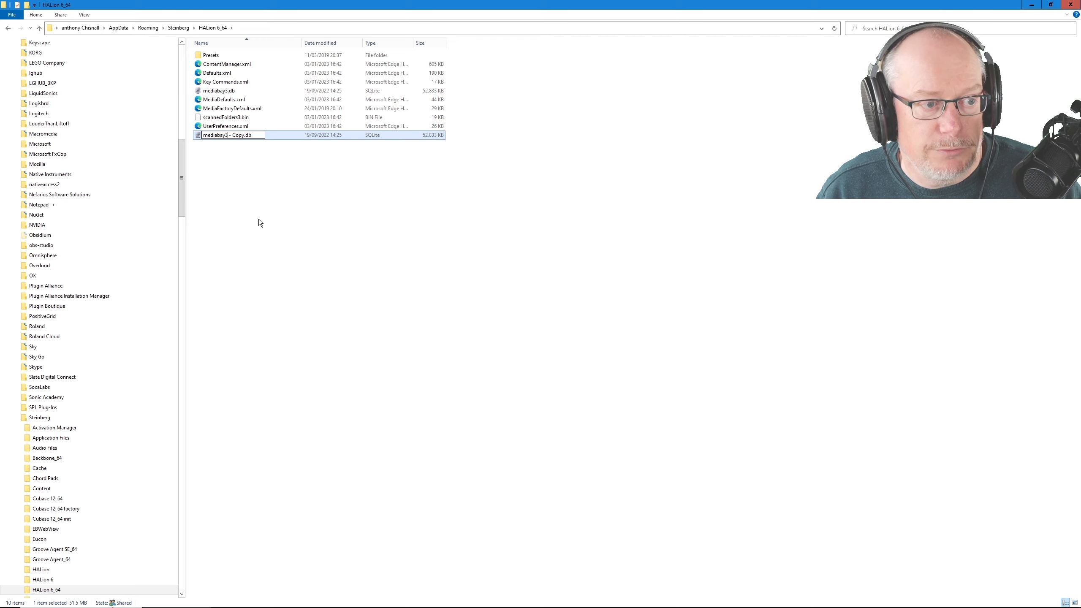
{"action": "key", "text": "Delete"}
{"action": "key", "text": "Delete"}
{"action": "key", "text": "Delete"}
{"action": "key", "text": "Delete"}
{"action": "key", "text": "Delete"}
{"action": "key", "text": "Delete"}
{"action": "key", "text": "Delete"}
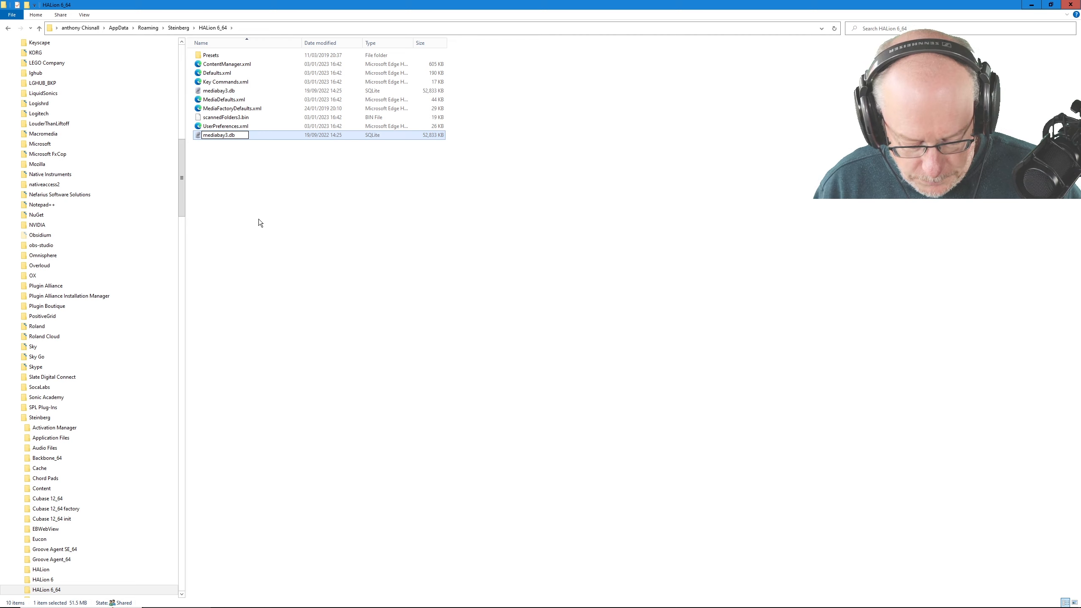
{"action": "type", "text": "_H6"}
{"action": "key", "text": "Return"}
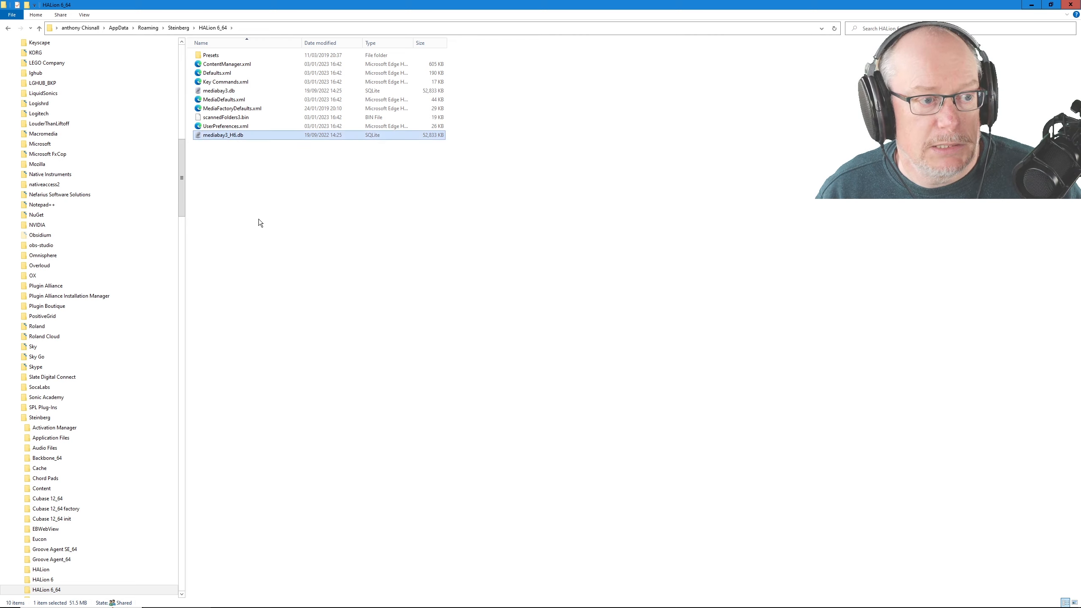
- Copy mediabay3_H6.db from the HALion 6_64 folder and mediabay3_H7.db from the HALion 7_64 folder into Documents' Temp Docs folder
{"action": "right_click", "coordinate": [226, 136]}
{"action": "left_click", "coordinate": [250, 297]}
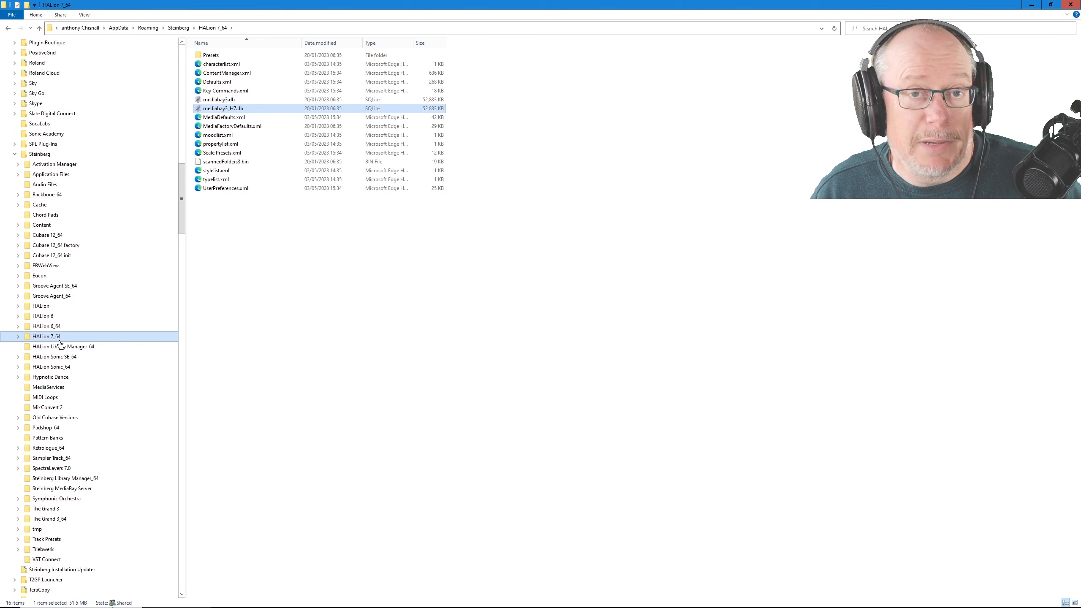
{"action": "right_click", "coordinate": [221, 110]}
{"action": "left_click", "coordinate": [246, 272]}
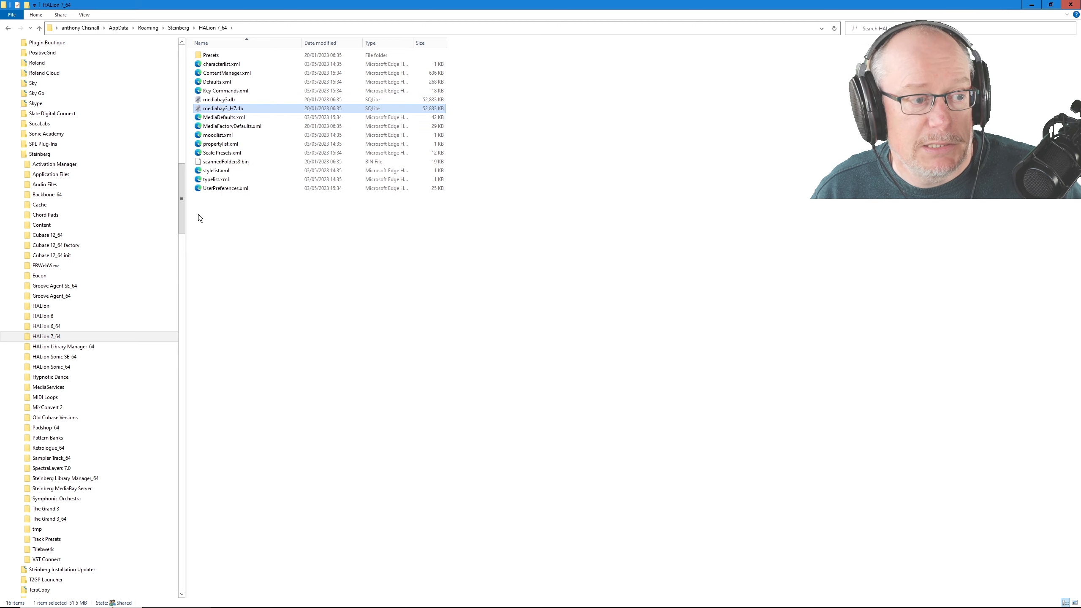
{"action": "left_click_drag", "start_coordinate": [186, 219], "coordinate": [189, 156]}
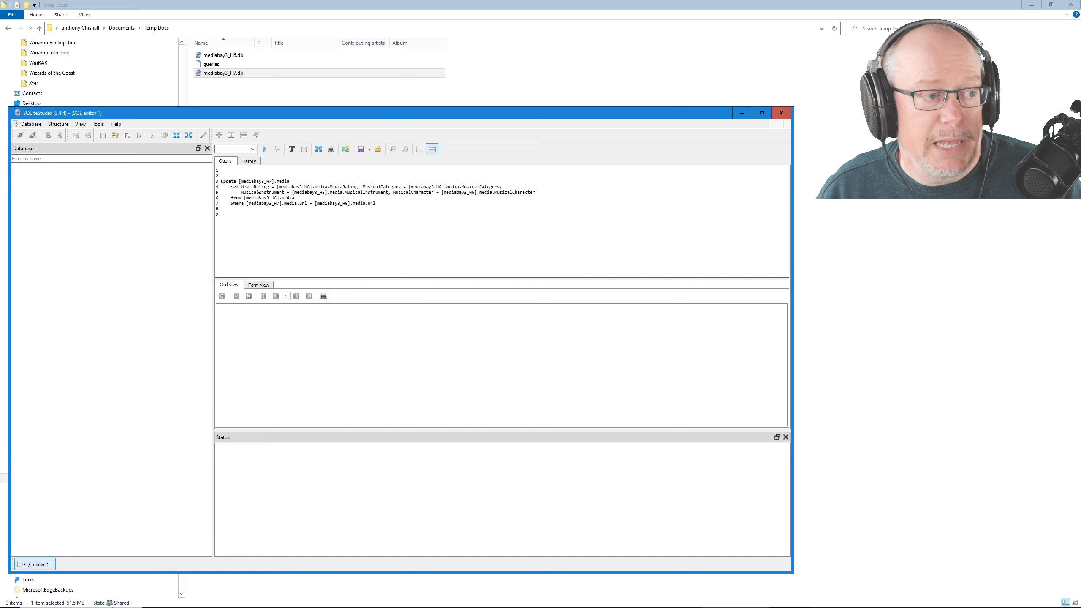
- Switch to SQLiteStudio and add mediabay3_H6.db from Temp Docs as a SQLite 3 database that is not kept permanently in the configuration
{"action": "left_click", "coordinate": [34, 126]}
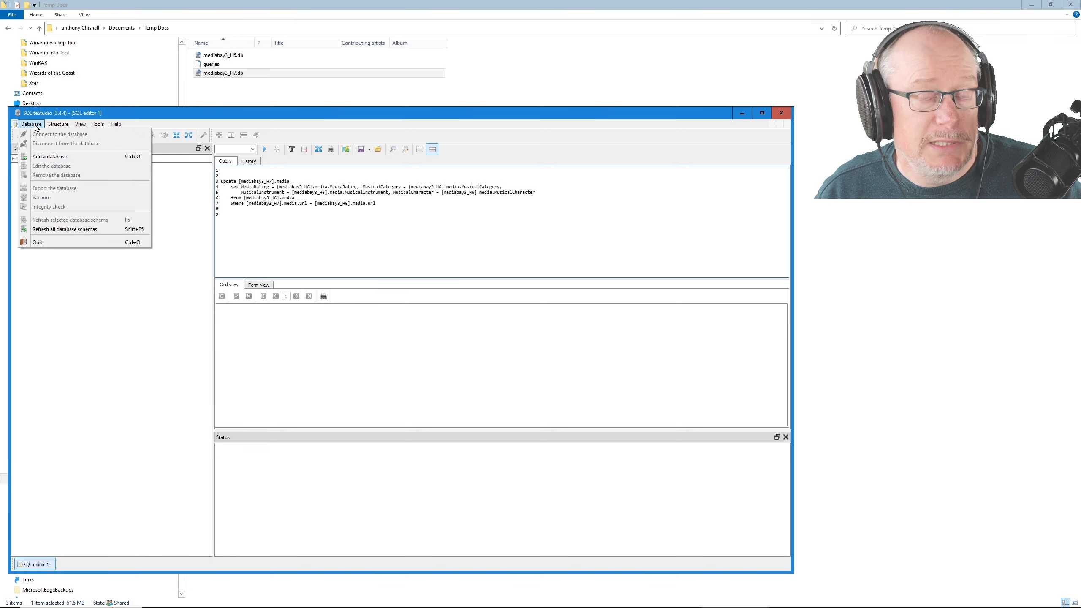
{"action": "left_click", "coordinate": [44, 157]}
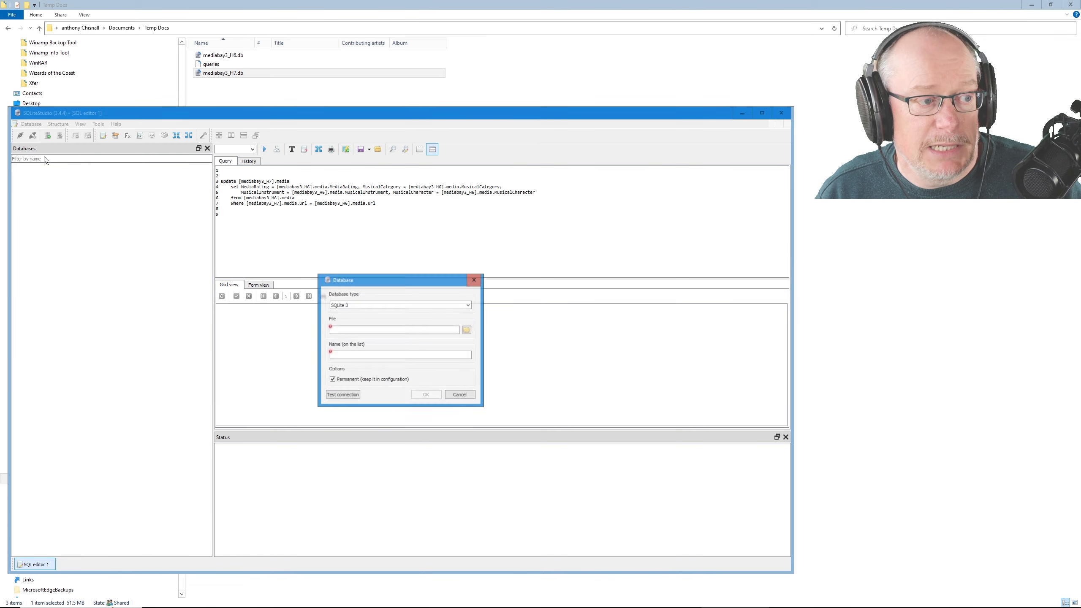
{"action": "left_click", "coordinate": [467, 330]}
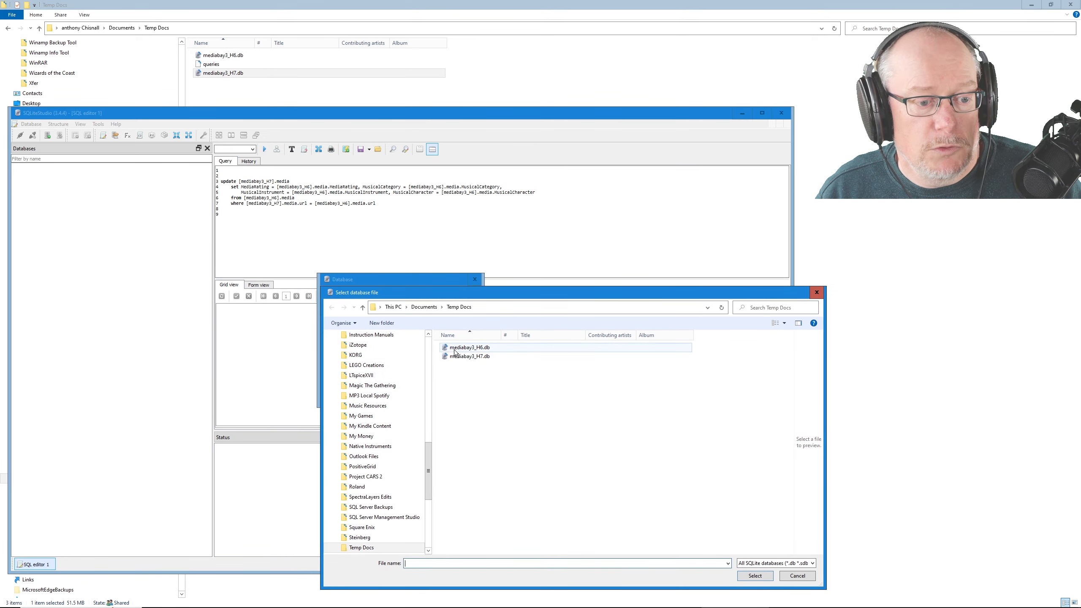
{"action": "double_click", "coordinate": [455, 348]}
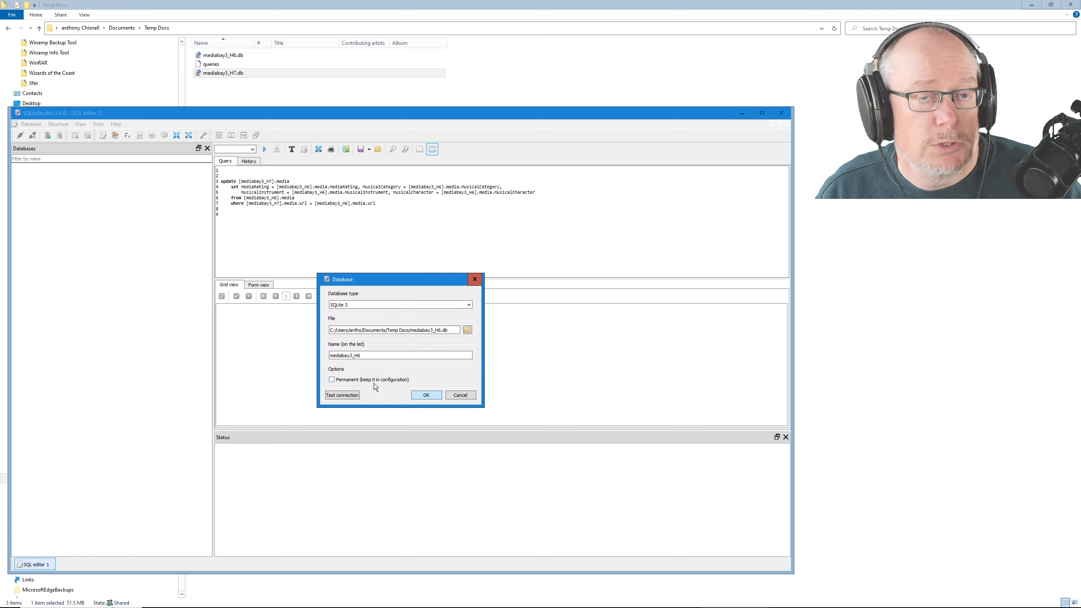
{"action": "left_click", "coordinate": [436, 396]}
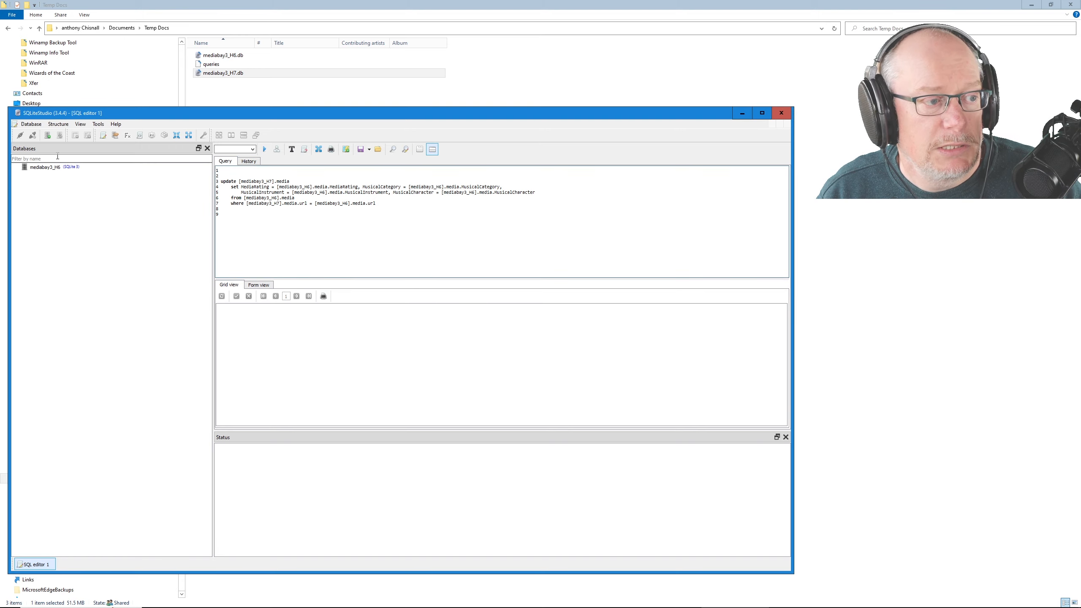
- Add mediabay3_H7.db from the Temp Docs folder to the database list under the name mediabay3_H7
{"action": "left_click", "coordinate": [38, 125]}
{"action": "left_click", "coordinate": [49, 159]}
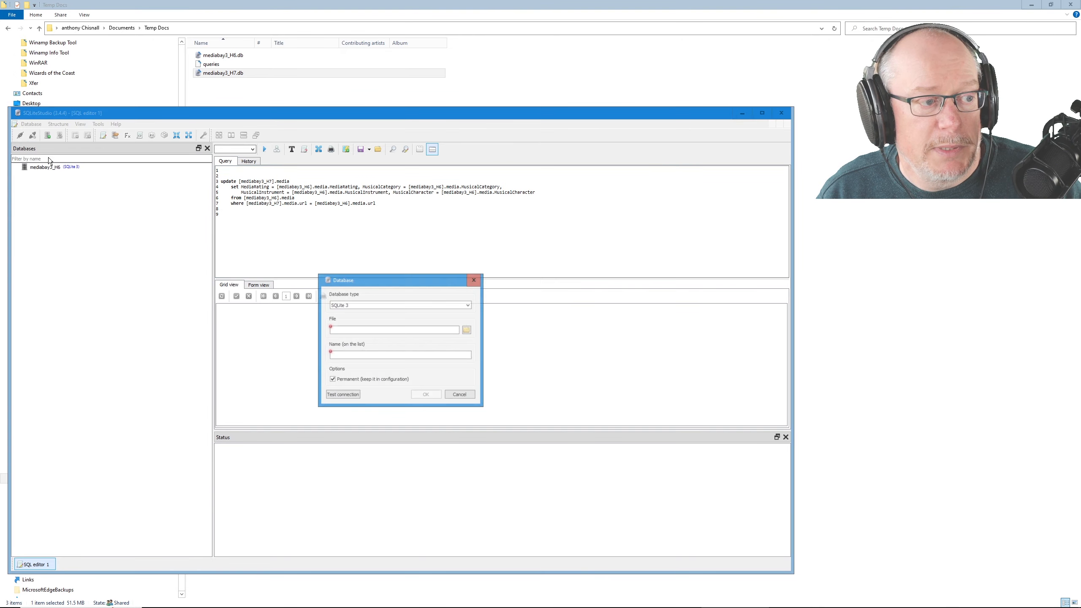
{"action": "left_click", "coordinate": [467, 330]}
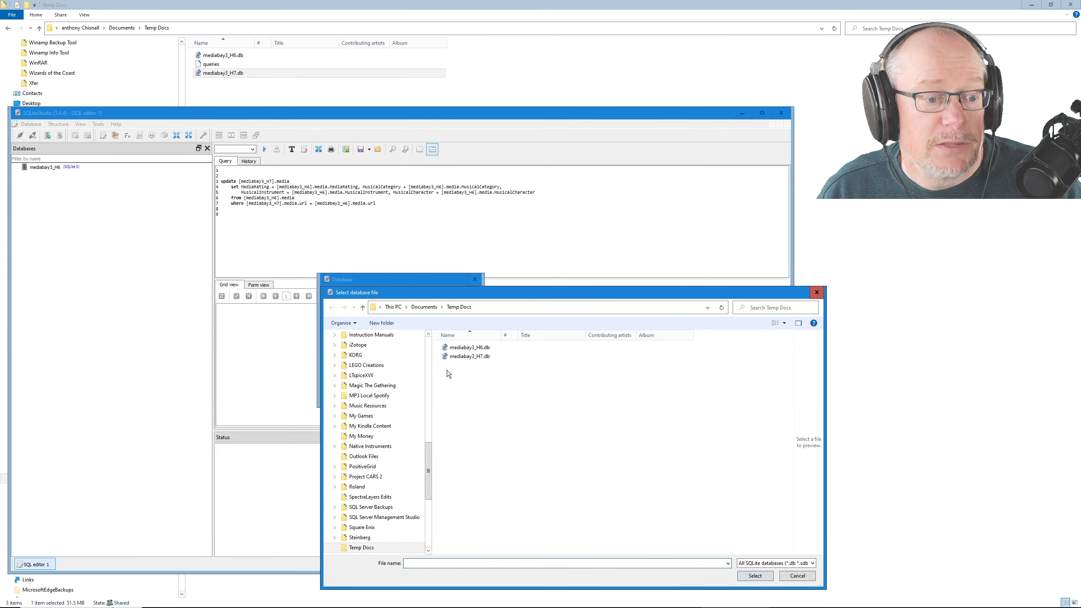
{"action": "double_click", "coordinate": [468, 356]}
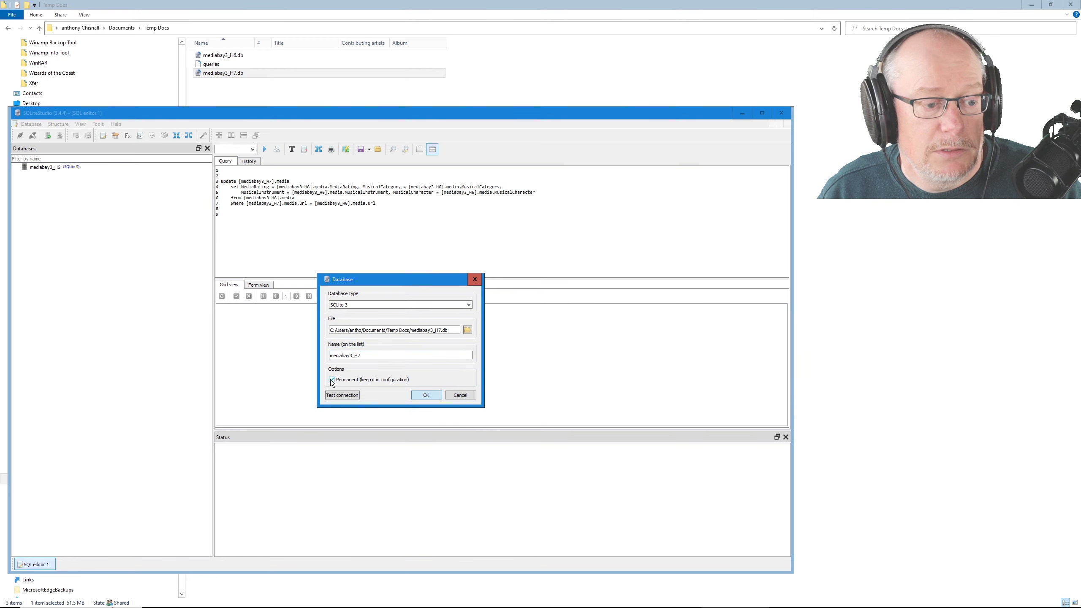
{"action": "left_click", "coordinate": [426, 395]}
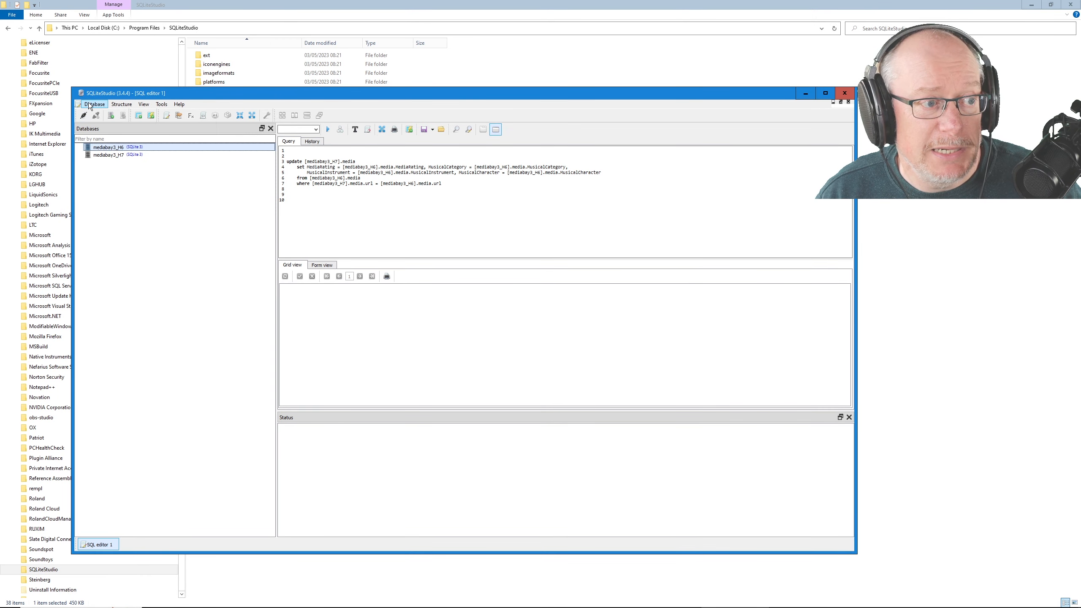
- Connect to both the mediabay3_H6 and mediabay3_H7 databases
{"action": "left_click", "coordinate": [88, 106]}
{"action": "left_click", "coordinate": [115, 115]}
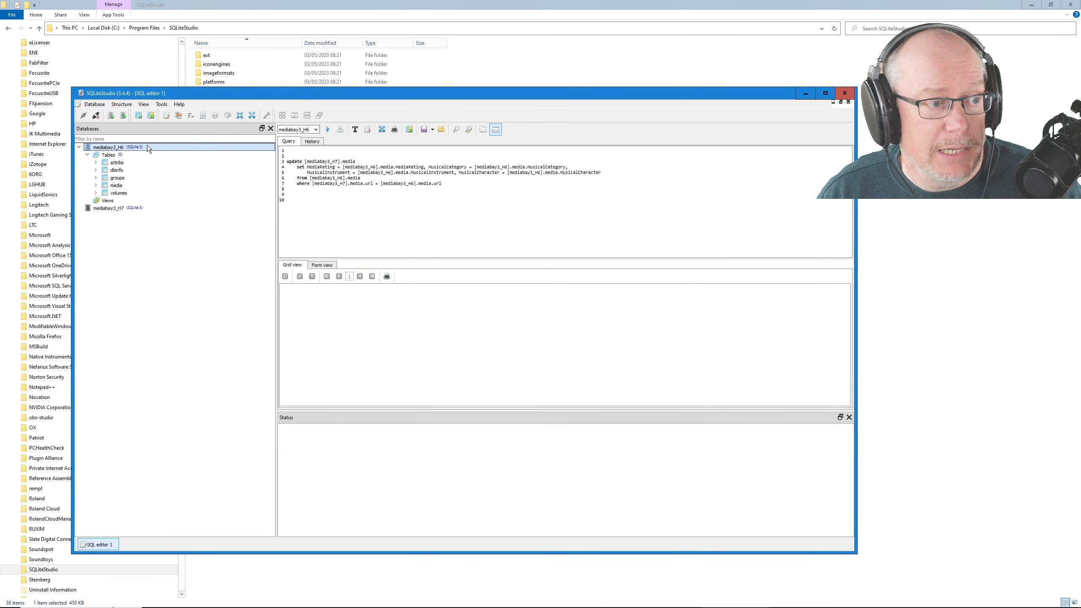
{"action": "left_click", "coordinate": [104, 208]}
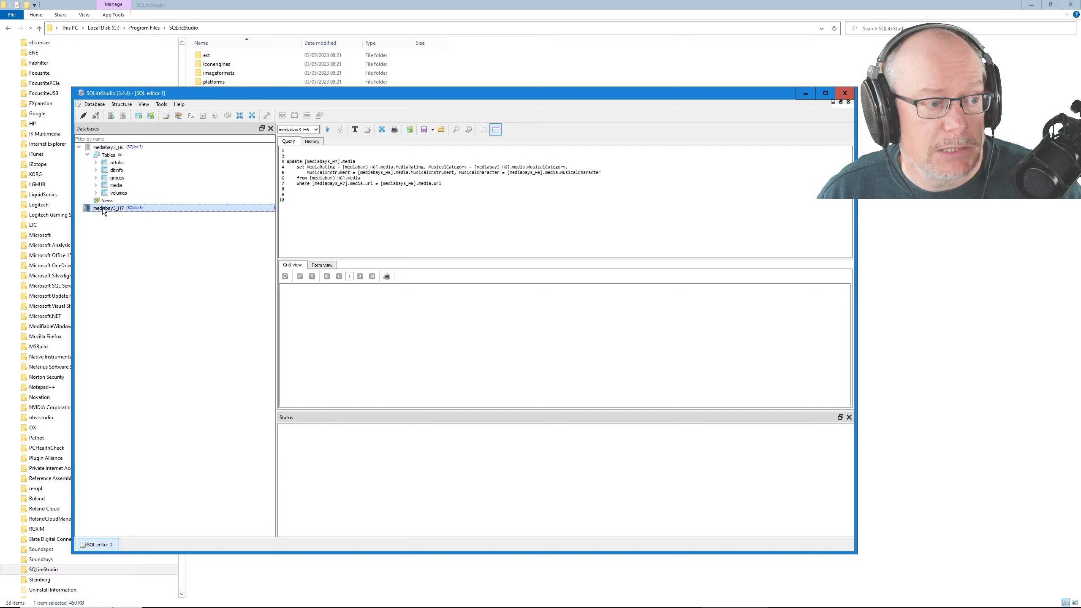
{"action": "left_click", "coordinate": [97, 107]}
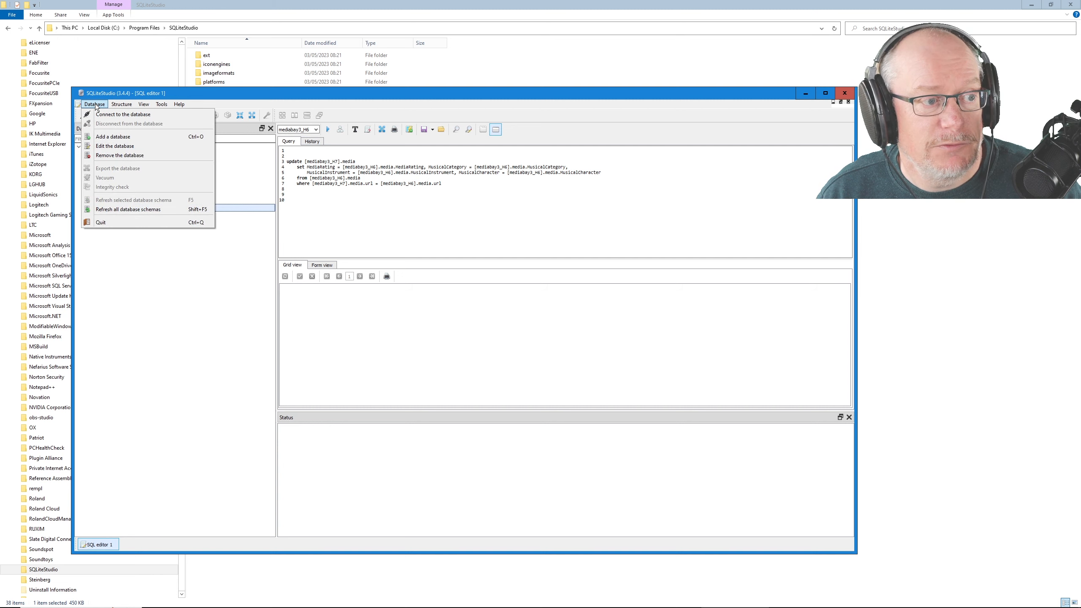
{"action": "left_click", "coordinate": [114, 115]}
- Run the update statement that copies MediaRating, MusicalCategory, MusicalInstrument and MusicalCharacter from mediabay3_H6 to mediabay3_H7 where the url matches
{"action": "left_click", "coordinate": [414, 196]}
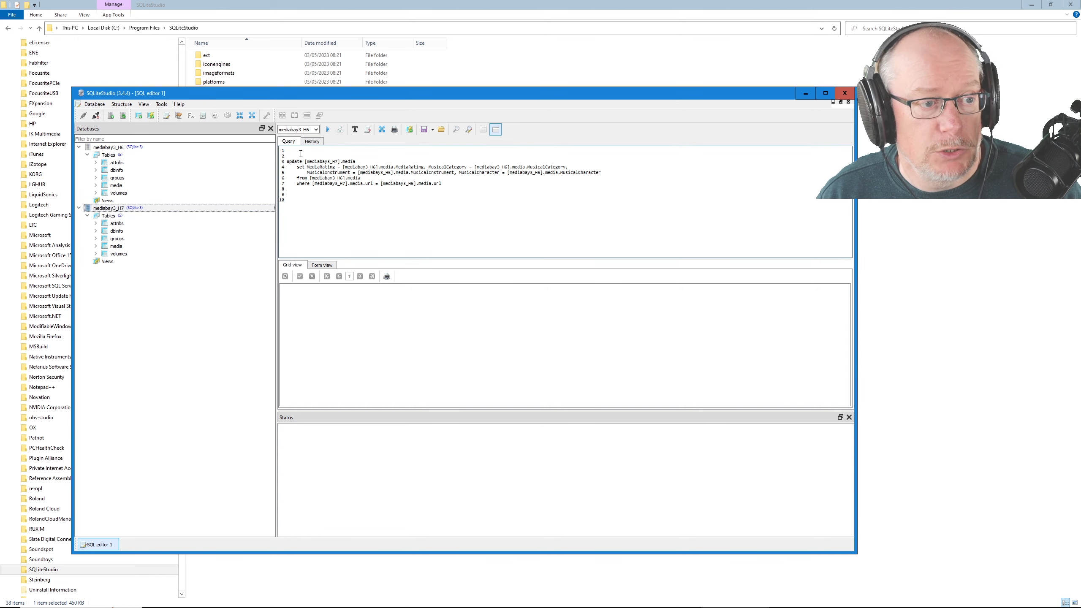
{"action": "left_click", "coordinate": [328, 130]}
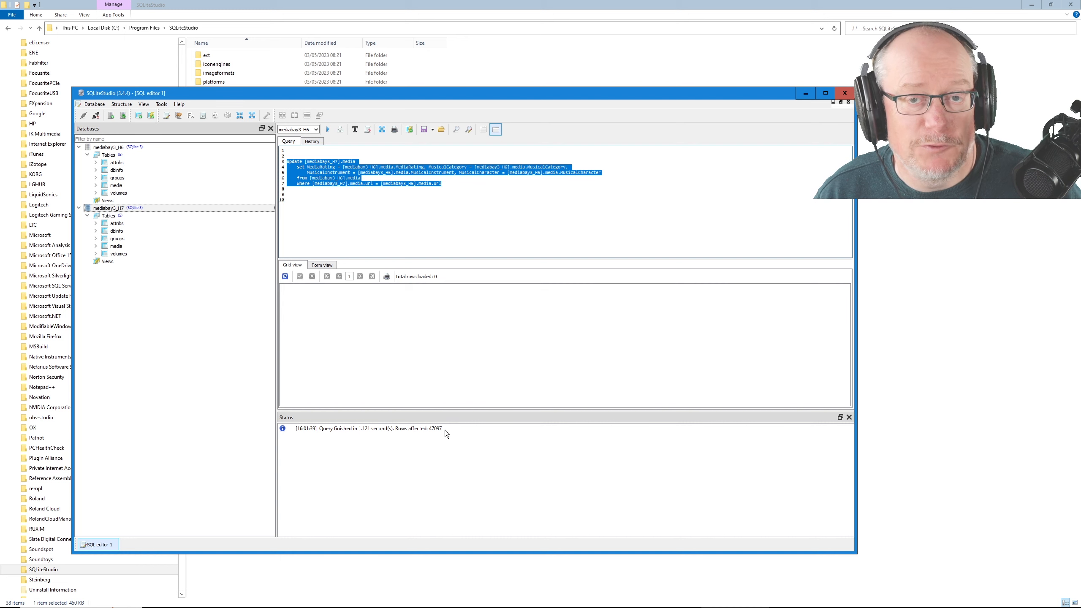
- Write and run the query 'select * from media' on mediabay3_H6, and widen the url column to inspect the full preset paths
{"action": "left_click", "coordinate": [453, 195]}
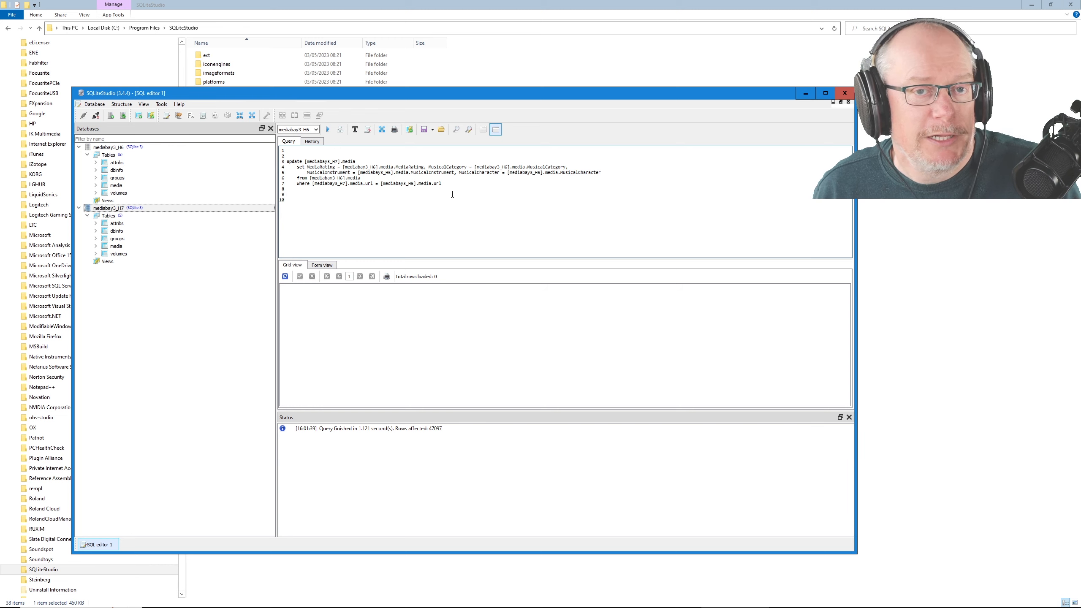
{"action": "type", "text": "se"}
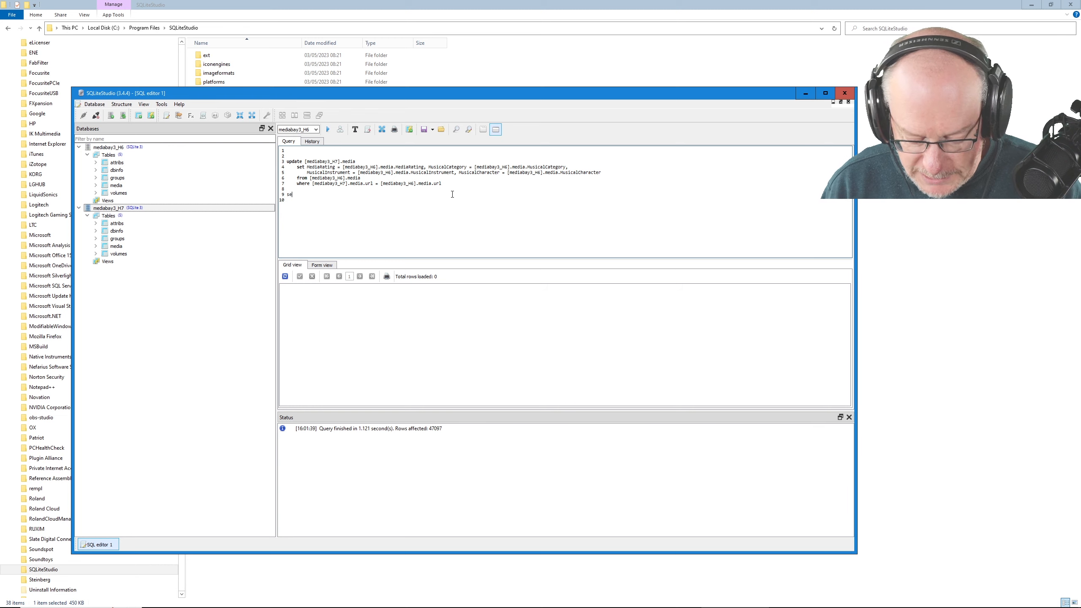
{"action": "type", "text": "lect * "}
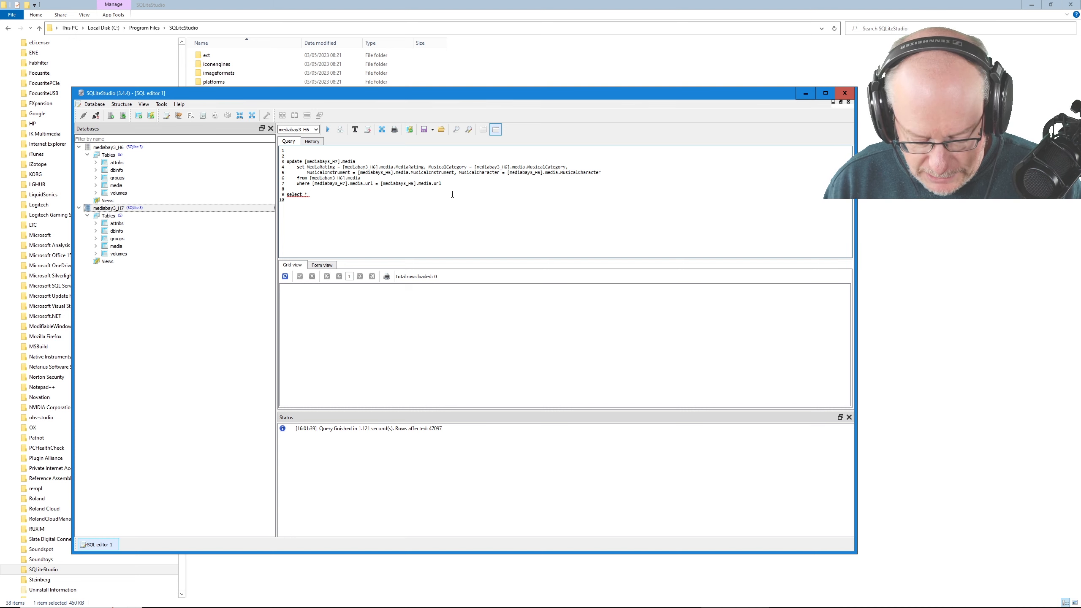
{"action": "type", "text": "from media"}
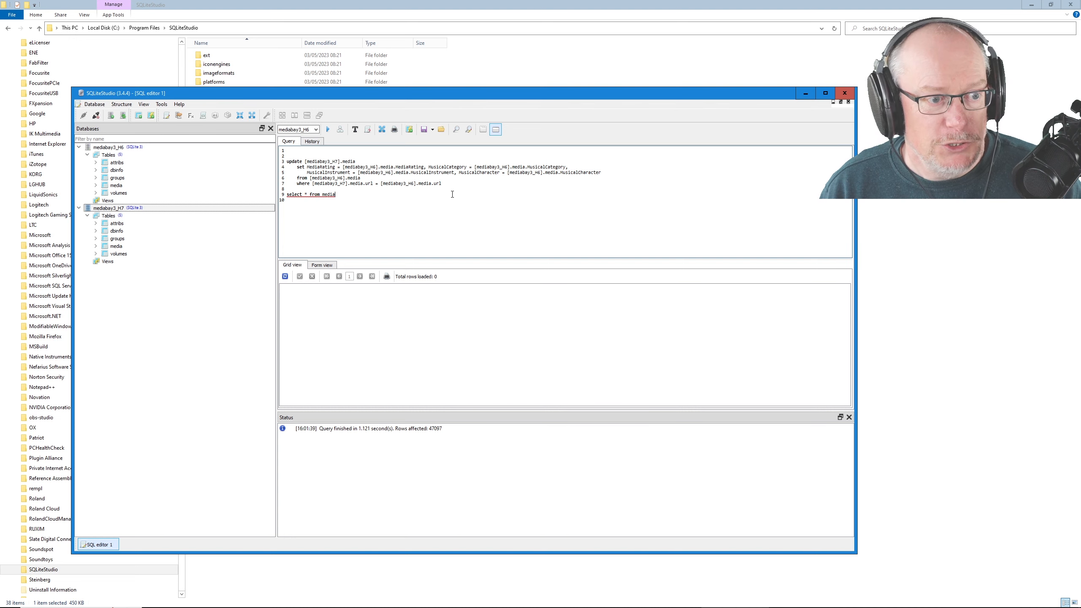
{"action": "key", "text": "shift+Home"}
{"action": "key", "text": "F9"}
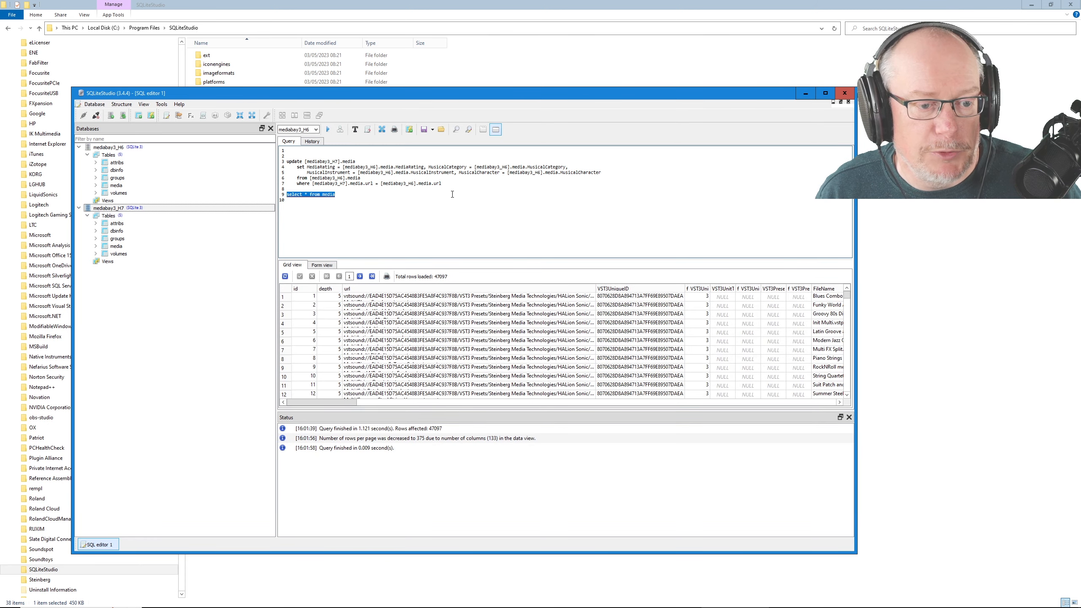
{"action": "left_click_drag", "start_coordinate": [596, 289], "coordinate": [676, 290]}
{"action": "mouse_move", "coordinate": [344, 402]}
{"action": "left_mouse_down"}
{"action": "mouse_move", "coordinate": [395, 399]}
{"action": "mouse_move", "coordinate": [356, 405]}
{"action": "left_mouse_up"}
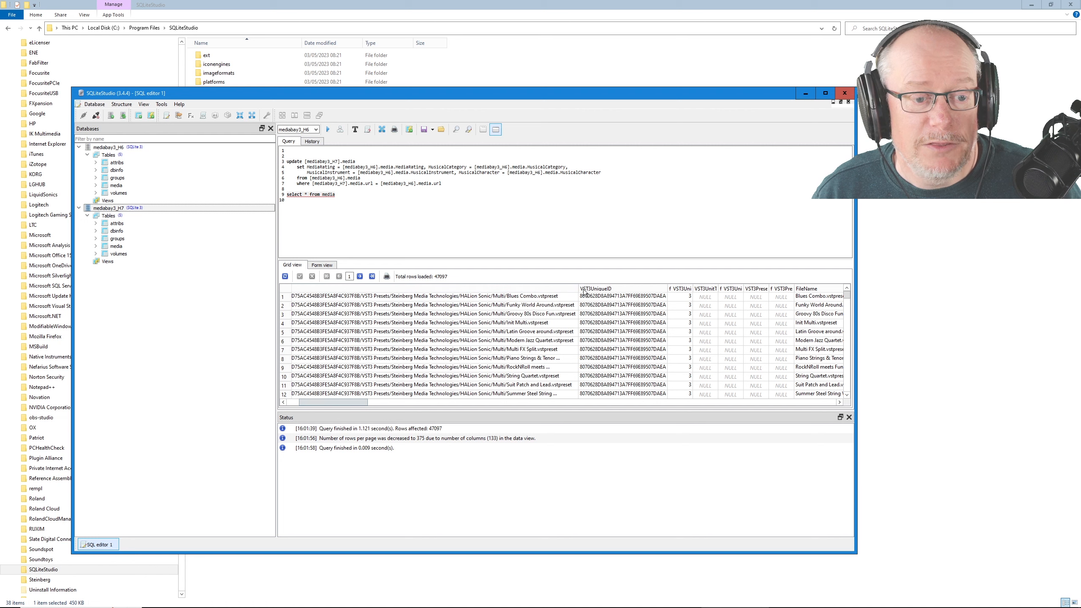